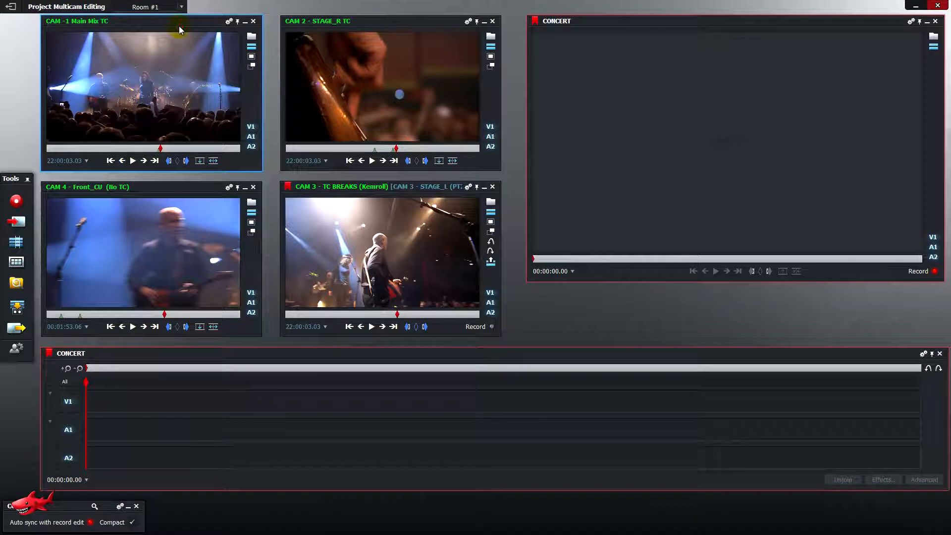
- Rewind CAM -1 Main Mix TC to its start and insert the whole clip into the empty CONCERT edit
click(111, 161)
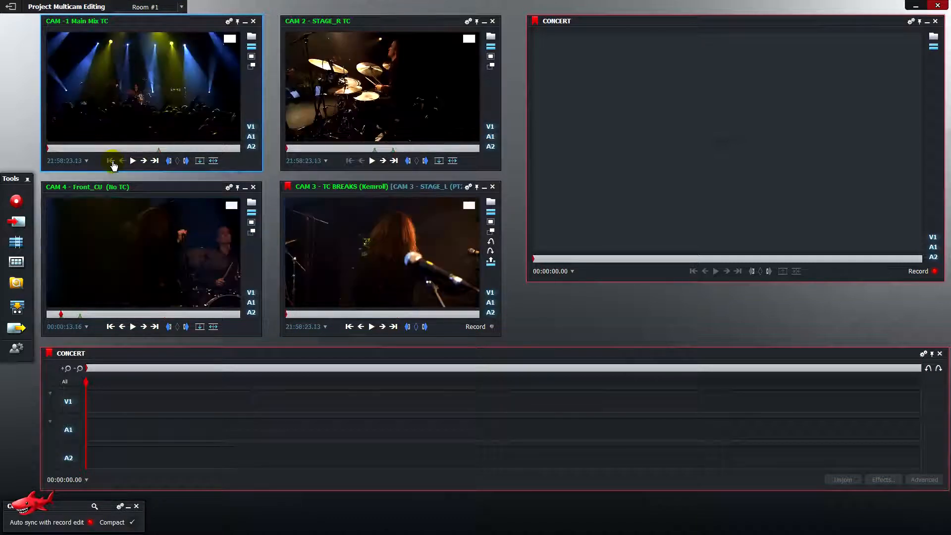
click(147, 25)
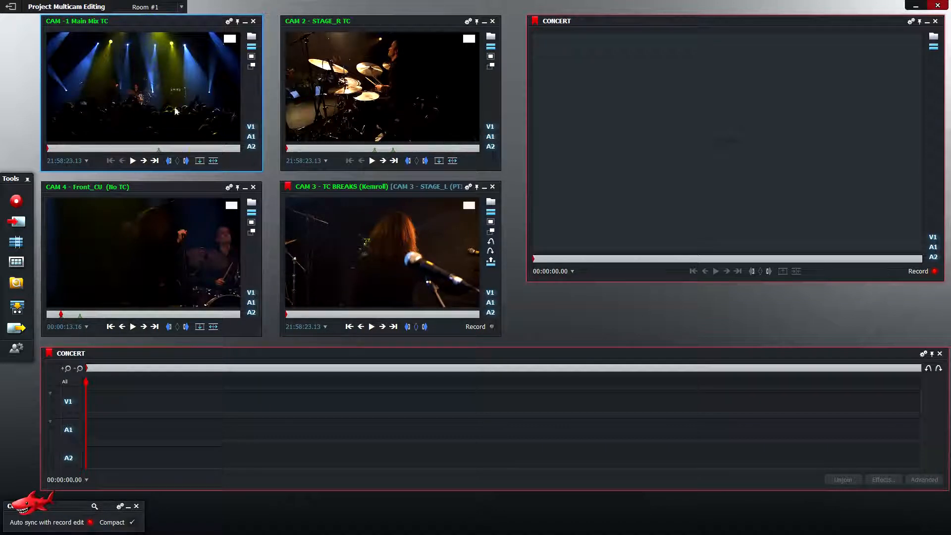
click(199, 160)
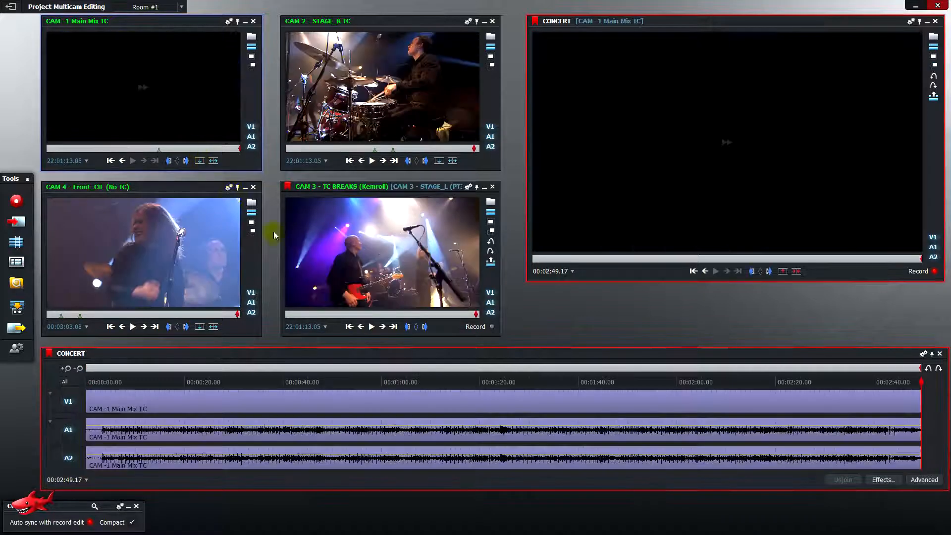
- Scrub through the CONCERT timeline and the CAM 1 source to check that all camera viewers follow in sync
click(545, 382)
drag(545, 382, 499, 382)
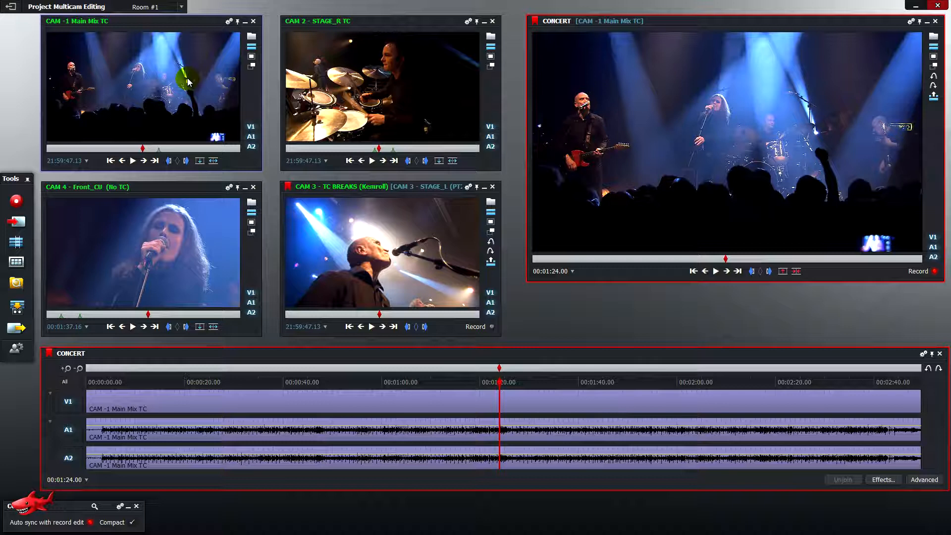
click(91, 148)
drag(91, 149, 82, 151)
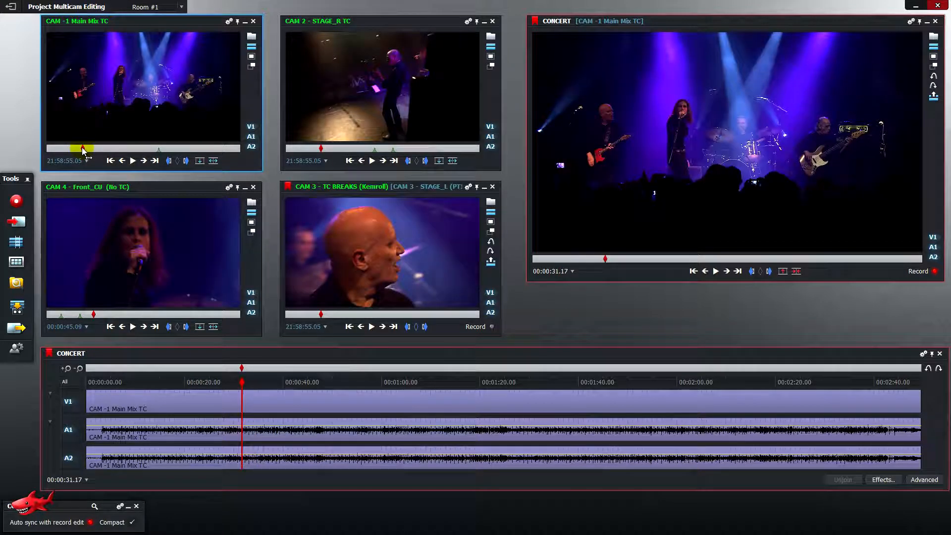
click(531, 382)
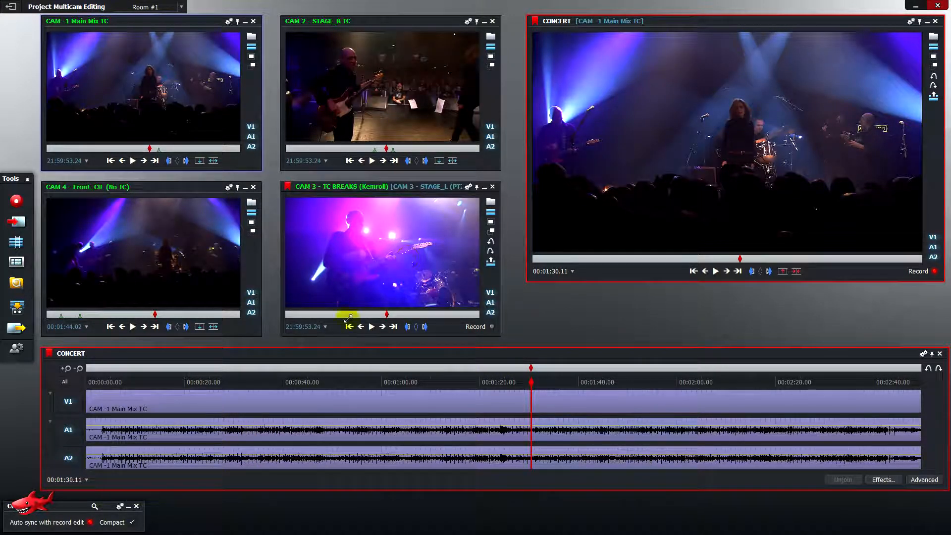
- Place the CONCERT sync group panel just below the record viewer and return the edit to its start
drag(77, 509, 601, 307)
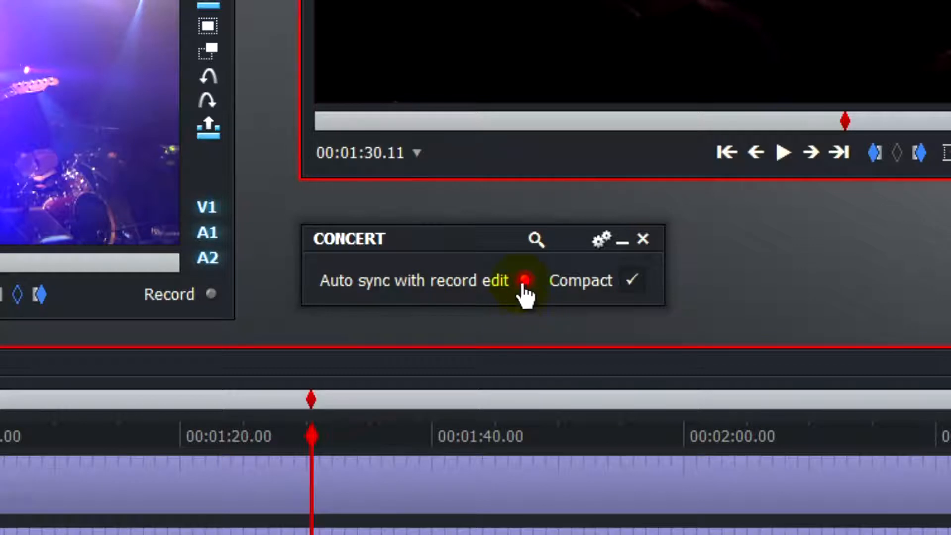
click(726, 152)
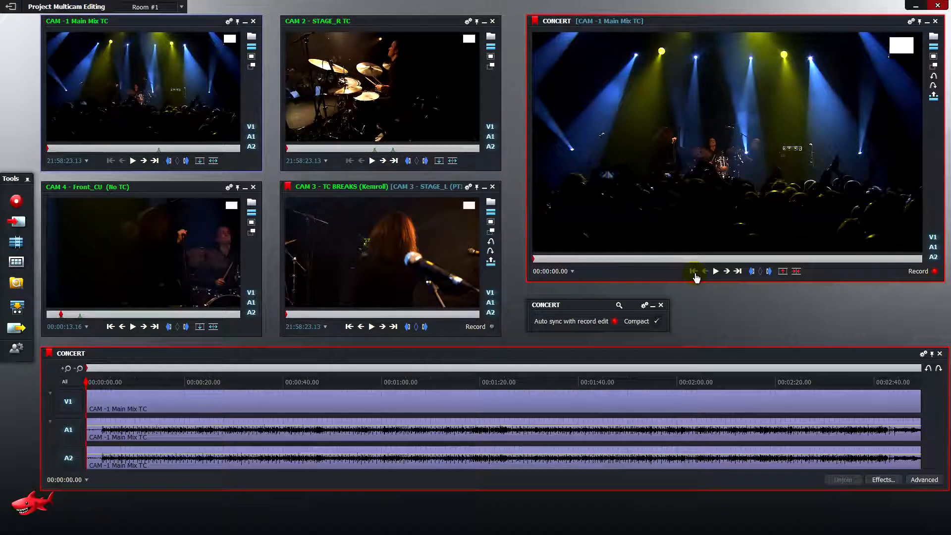
click(209, 28)
click(372, 23)
click(188, 189)
- Check the Live-editing enabled option in the CONCERT sync group's settings, keeping it at Yes, and close them
click(645, 305)
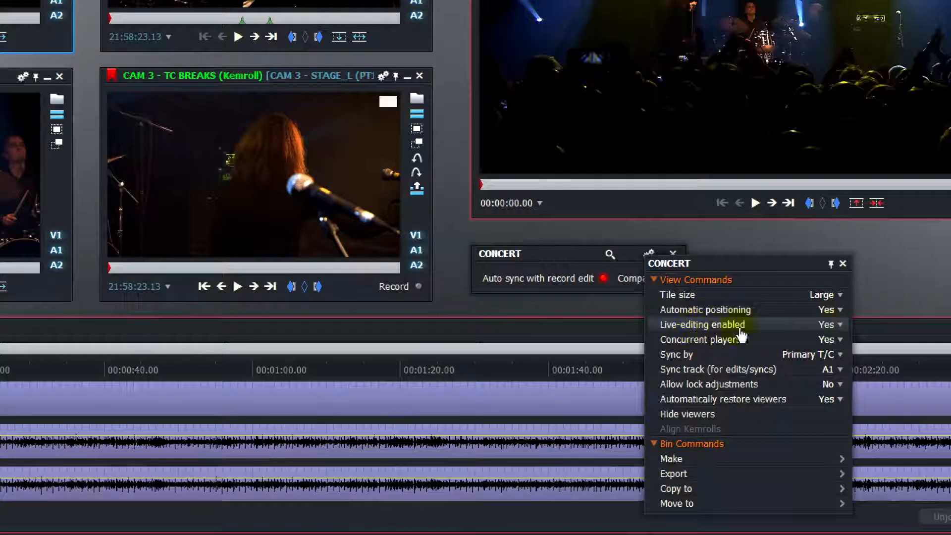
click(839, 325)
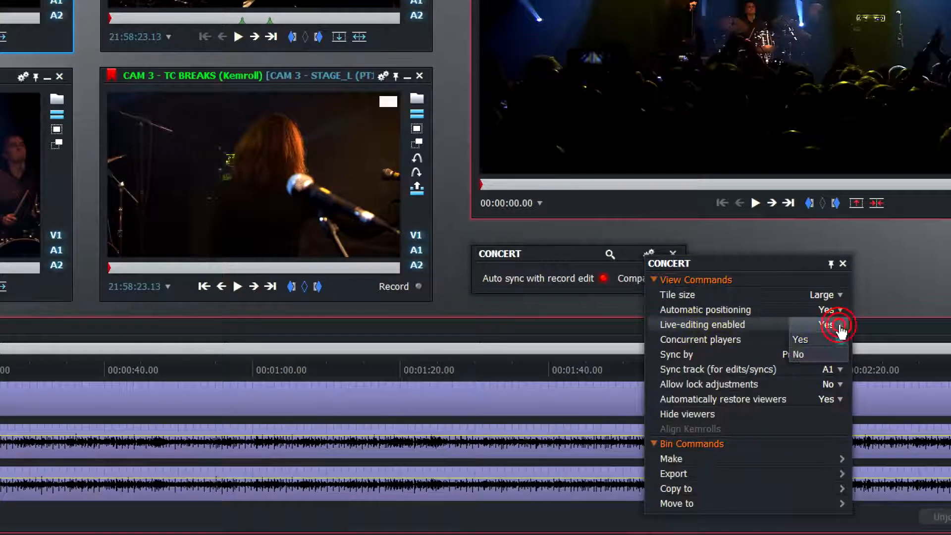
click(791, 268)
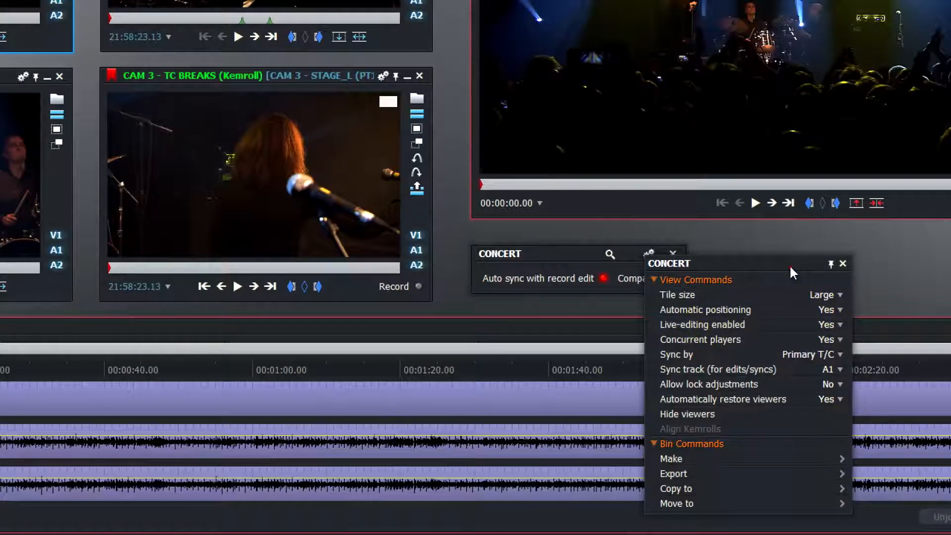
click(843, 264)
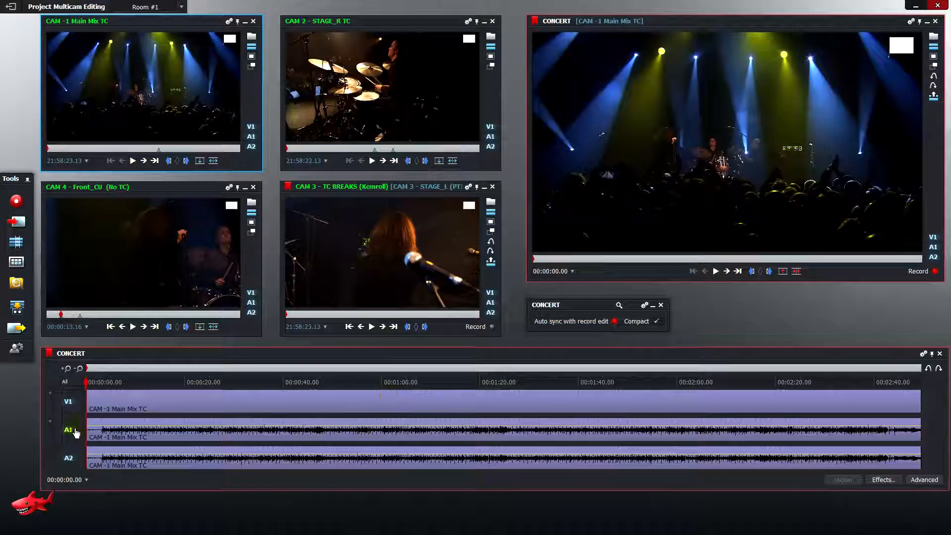
- Group audio tracks A1 and A2 in the CONCERT timeline
right_click(76, 433)
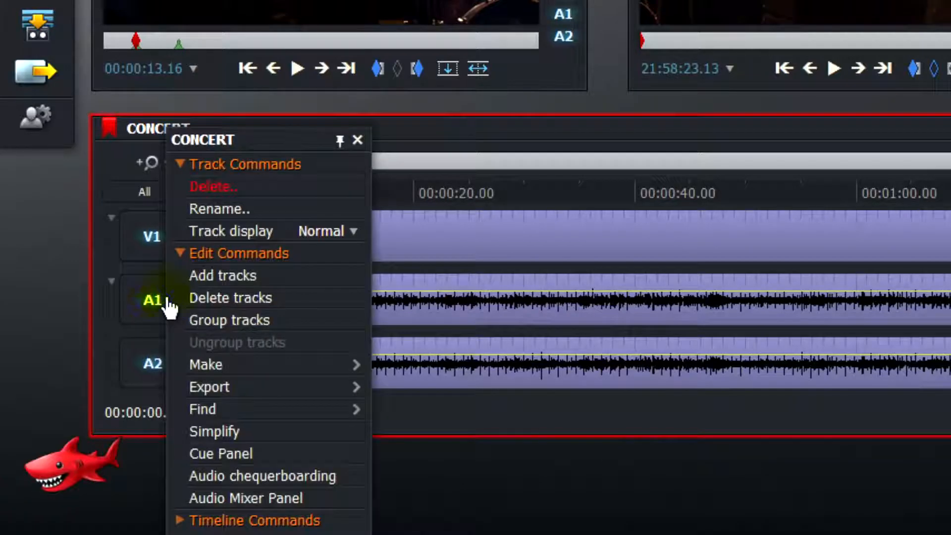
click(201, 321)
click(329, 208)
click(336, 194)
click(337, 306)
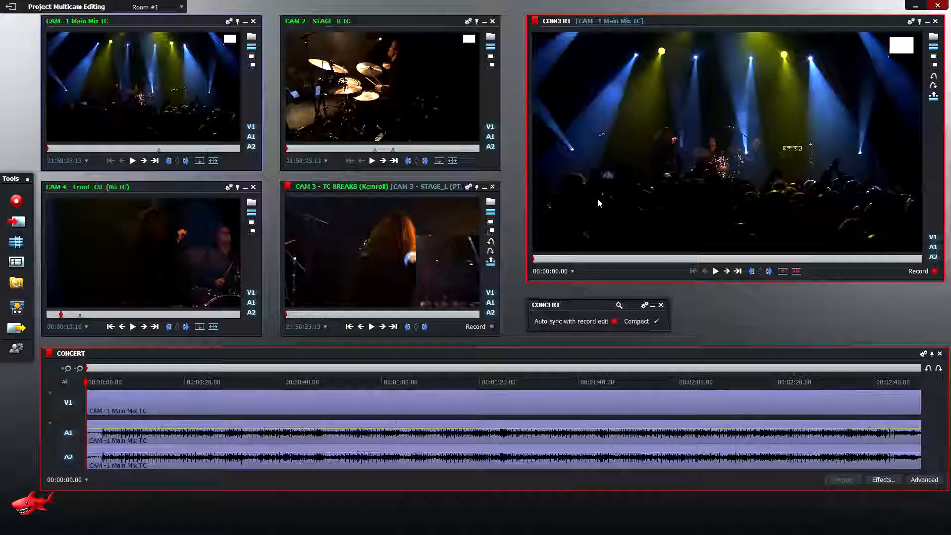
- View the Audio Mixer Panel of the CONCERT edit to check the A1 and A2 output routing, and close it
right_click(598, 198)
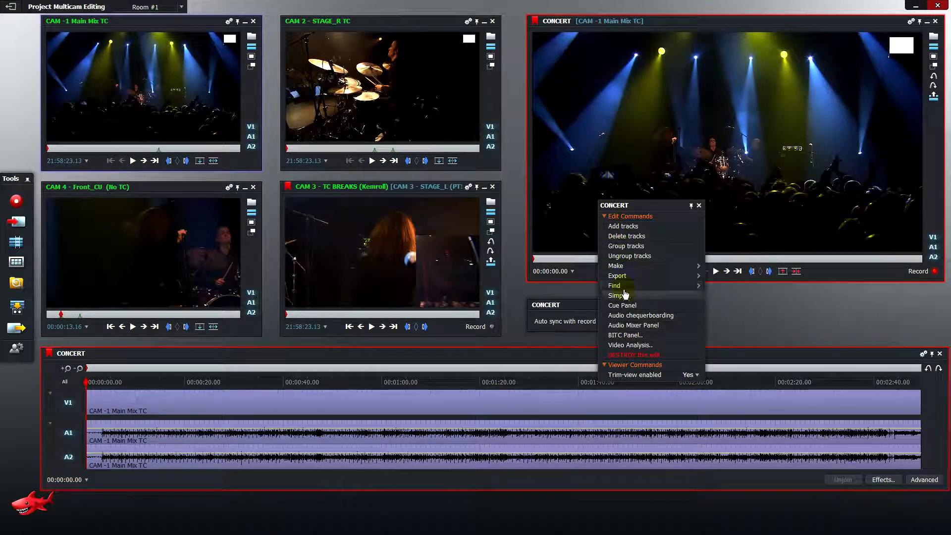
click(633, 325)
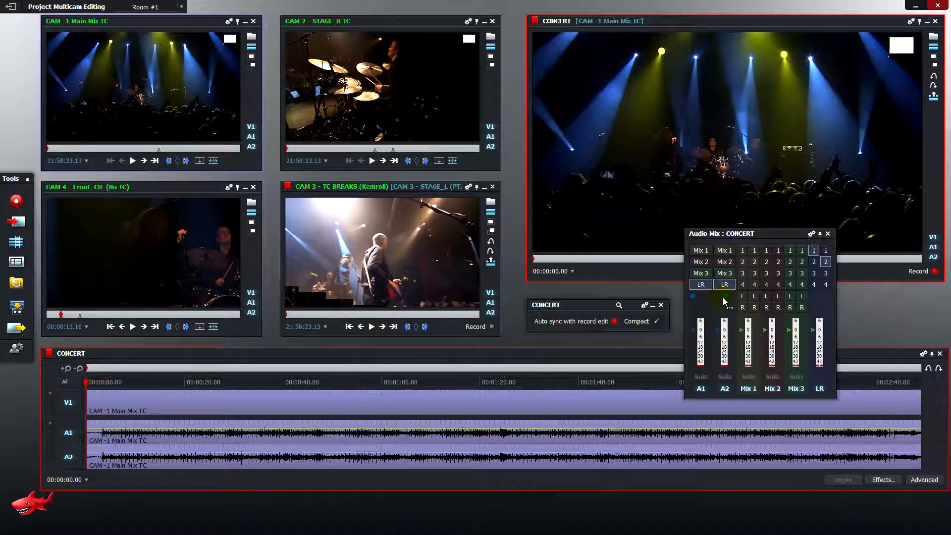
click(828, 234)
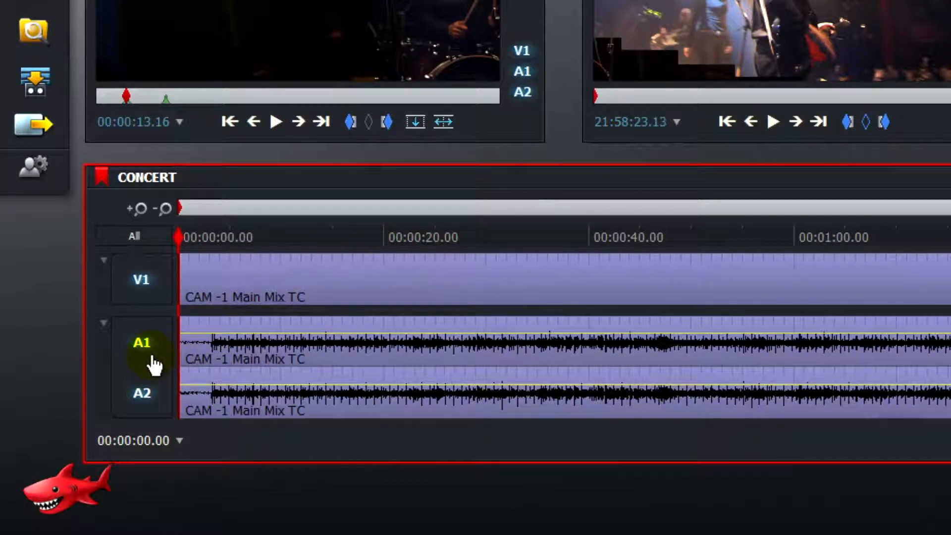
- Disable audio tracks A1 and A2, play CAM 1, and cut live on V1 to CAM 2, CAM 1, CAM 3, CAM 4 and CAM 1
click(152, 358)
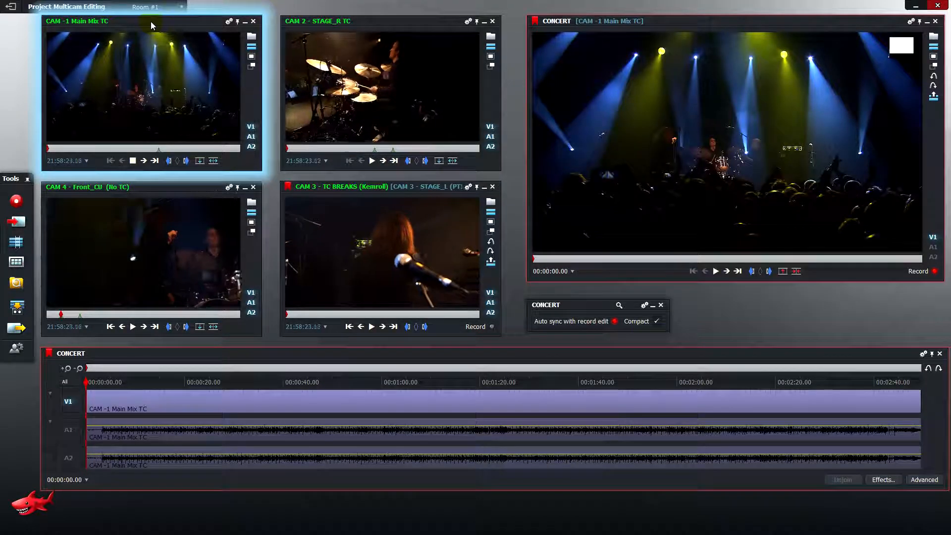
click(305, 35)
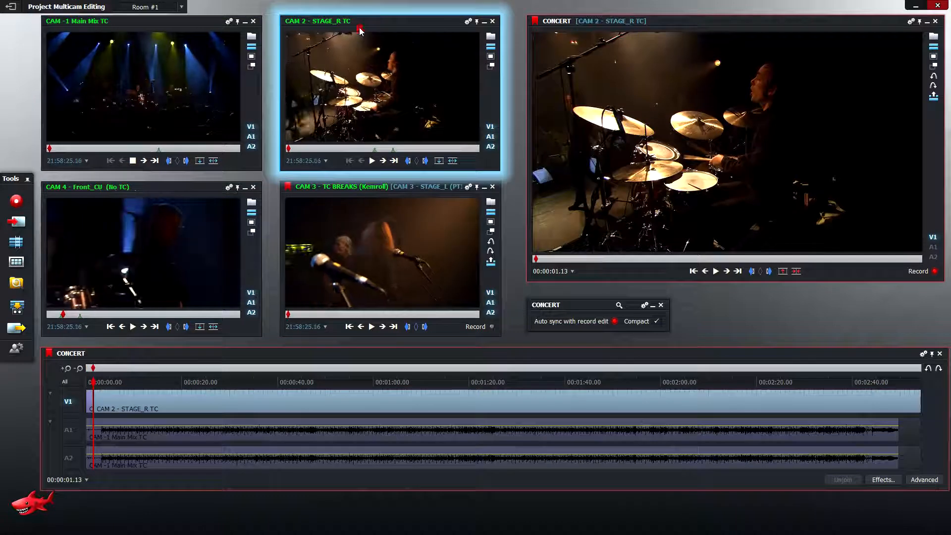
click(195, 26)
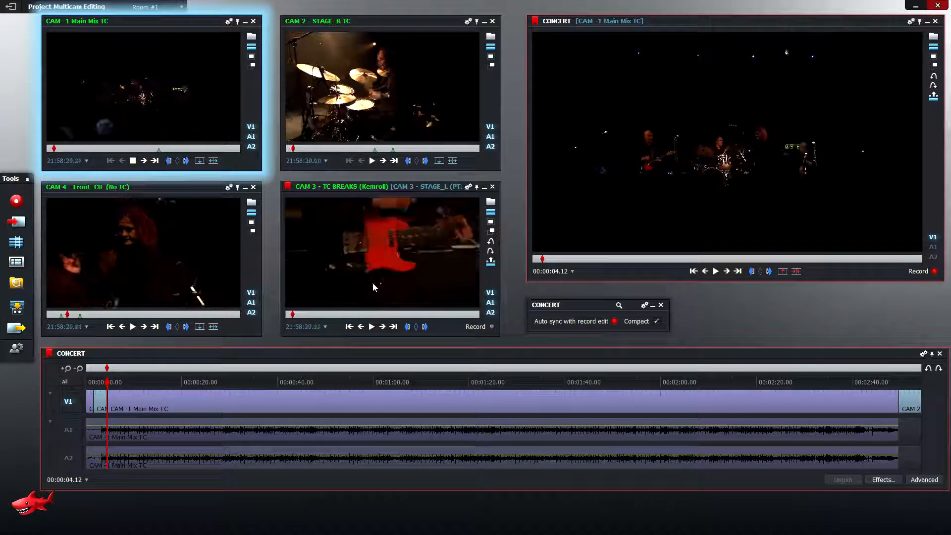
click(373, 263)
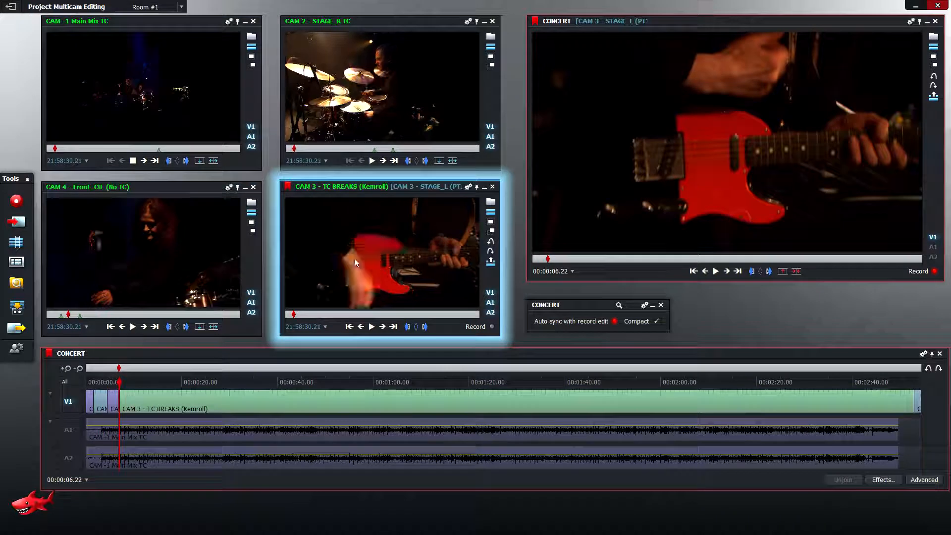
click(161, 247)
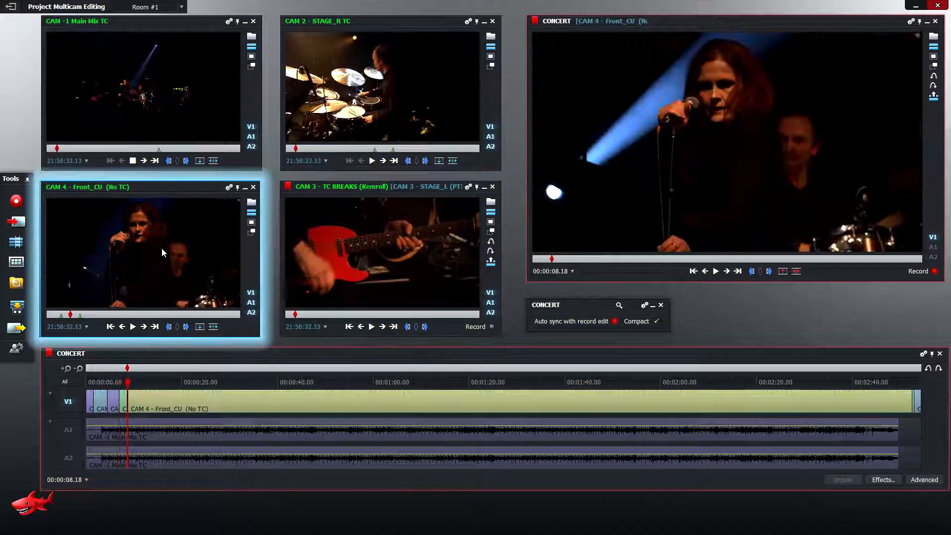
click(163, 103)
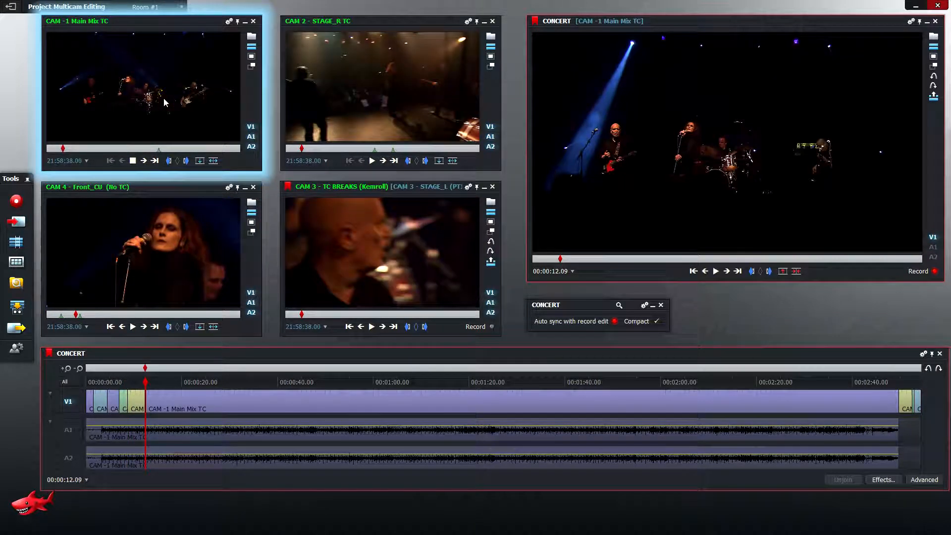
- Continue the live cut on V1 during playback by switching to CAM 4, CAM 1, CAM 2, CAM 4 and CAM 2
click(185, 231)
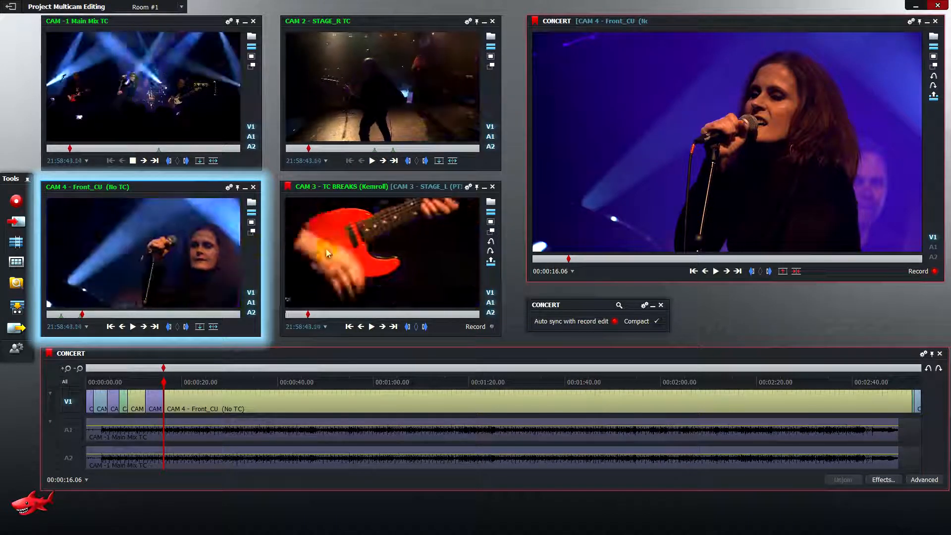
click(192, 112)
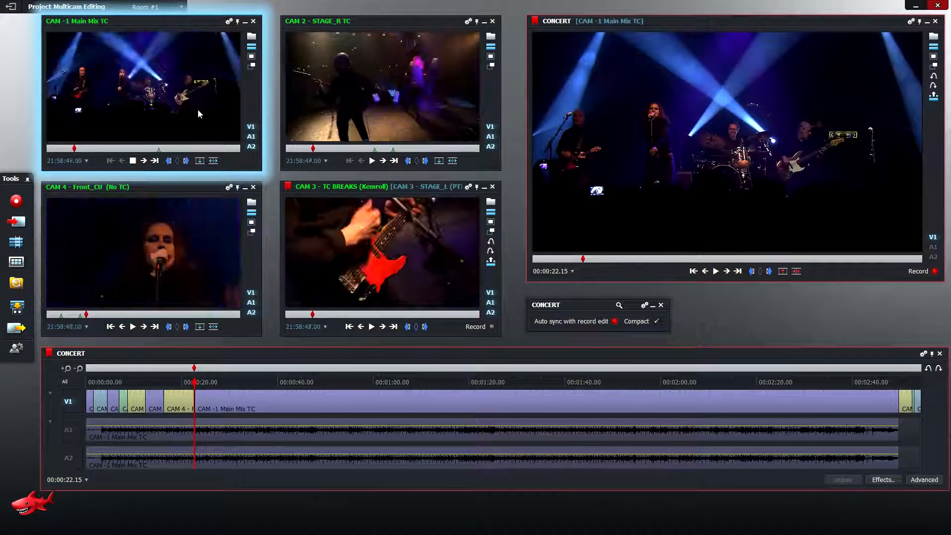
click(369, 131)
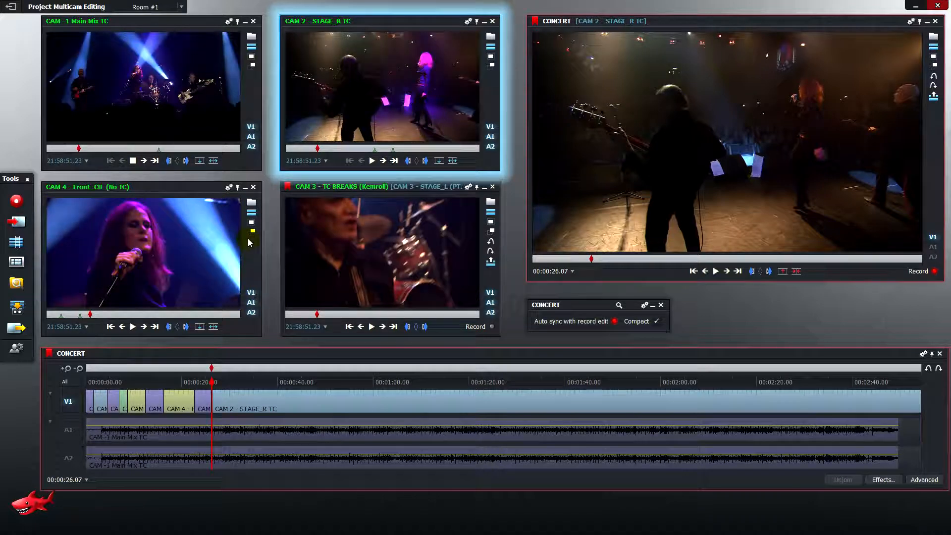
click(182, 226)
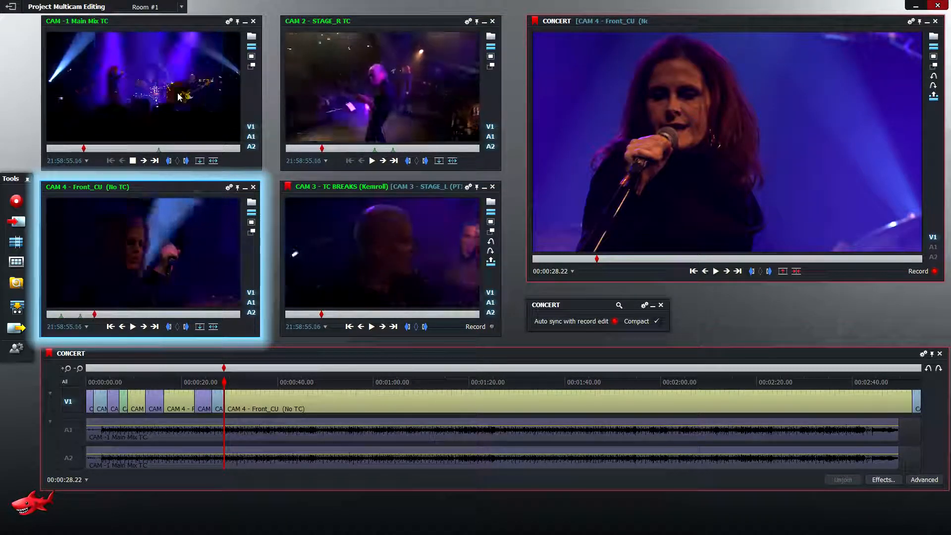
click(346, 99)
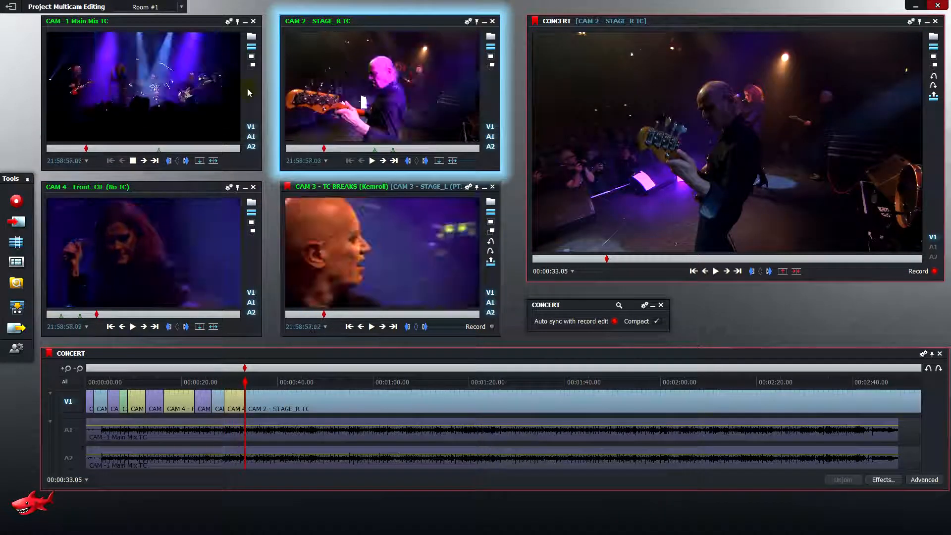
- Keep live-cutting V1 by switching to CAM 4, CAM 1, CAM 2, CAM 1 and finally CAM 4
click(171, 218)
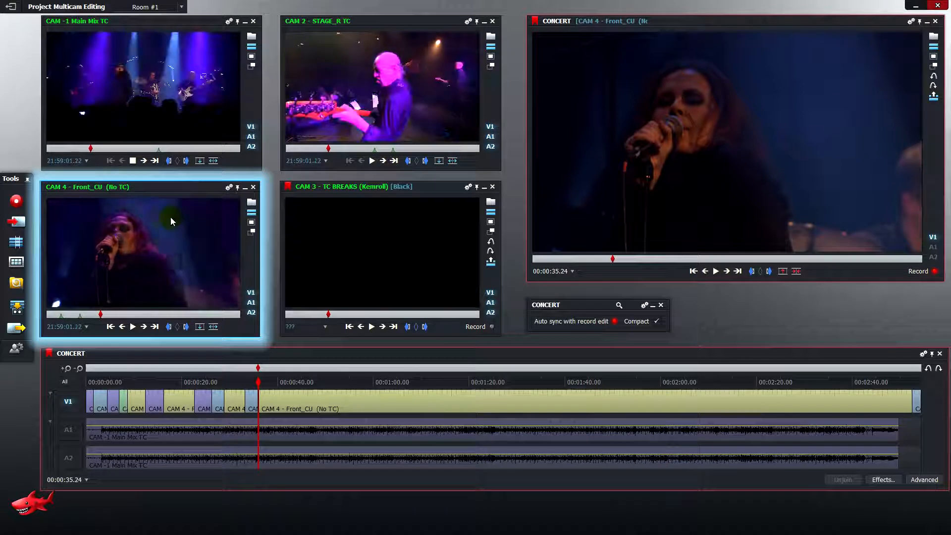
click(176, 99)
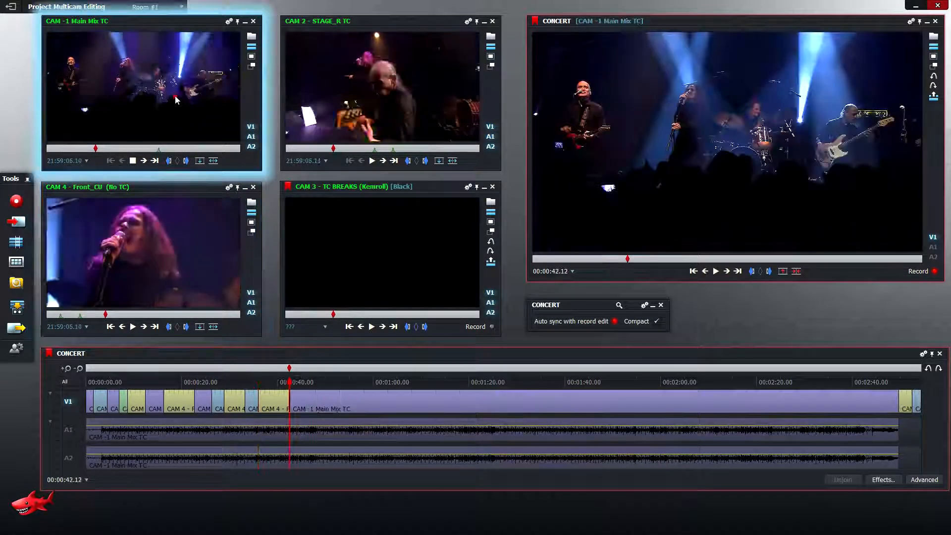
click(336, 94)
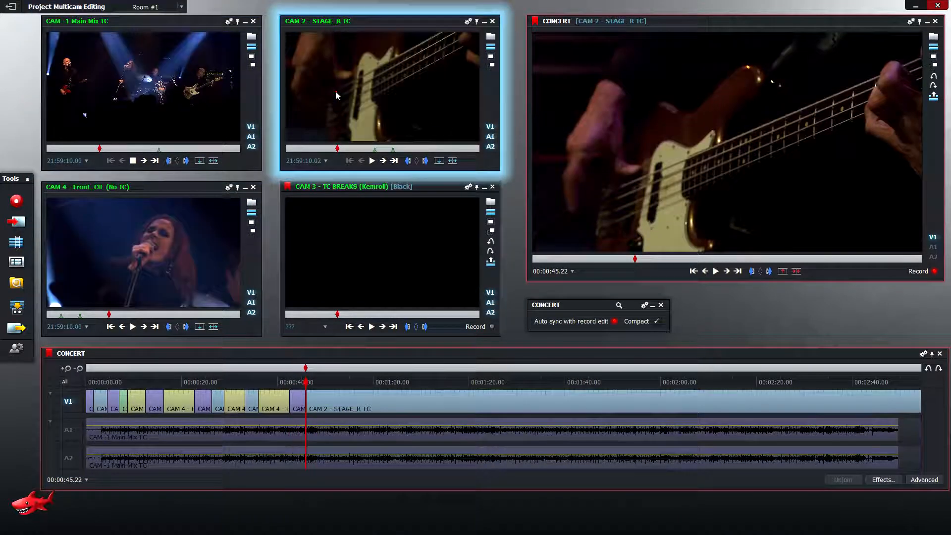
click(216, 94)
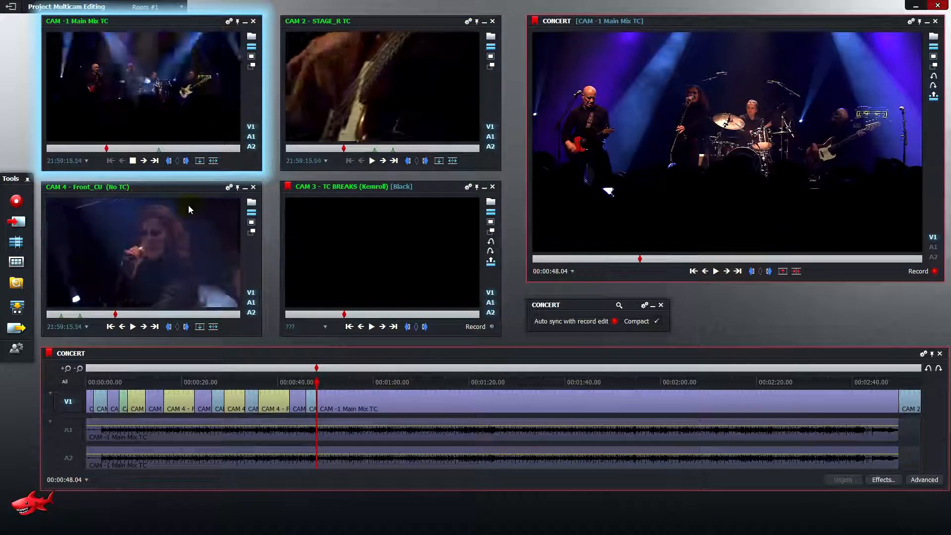
click(178, 254)
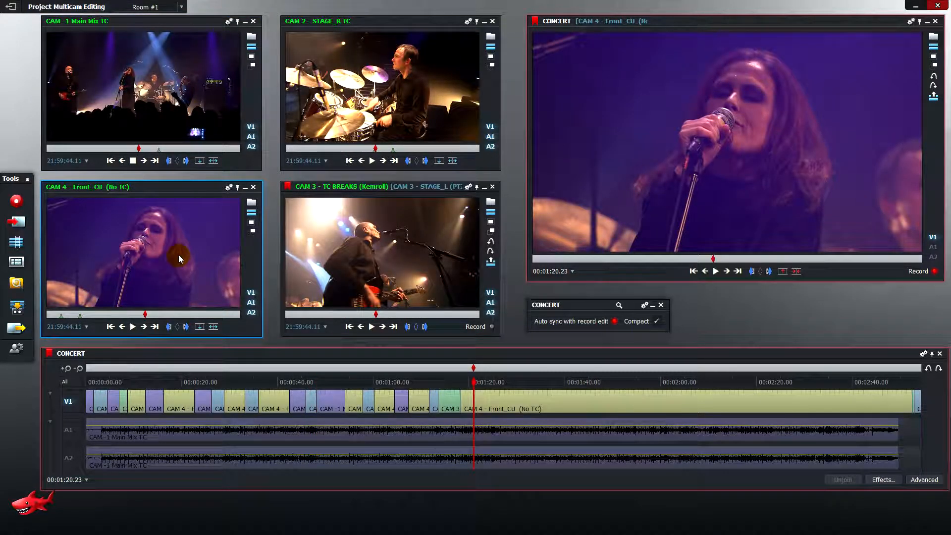
- Search the key assignments for "live" and assign numpad 4 to Live cut source 4
click(17, 349)
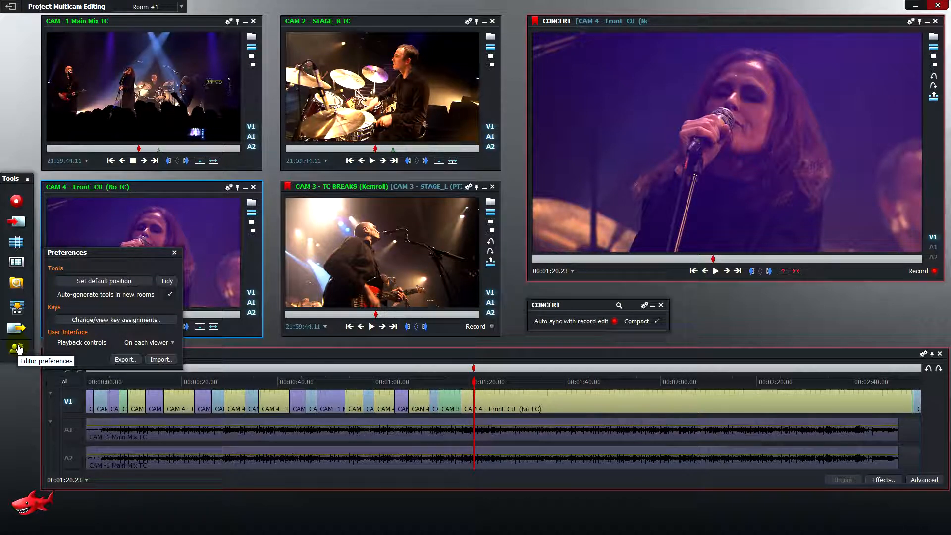
click(80, 321)
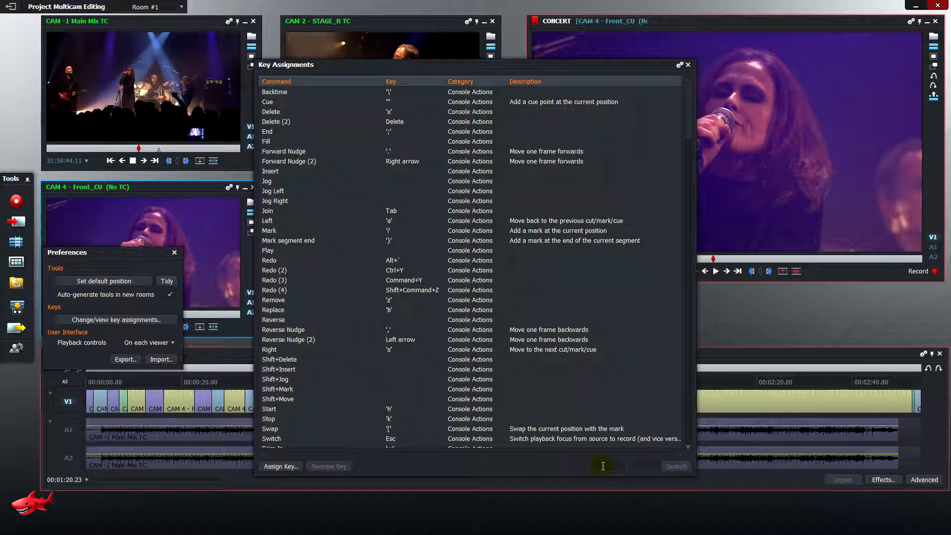
key(Return)
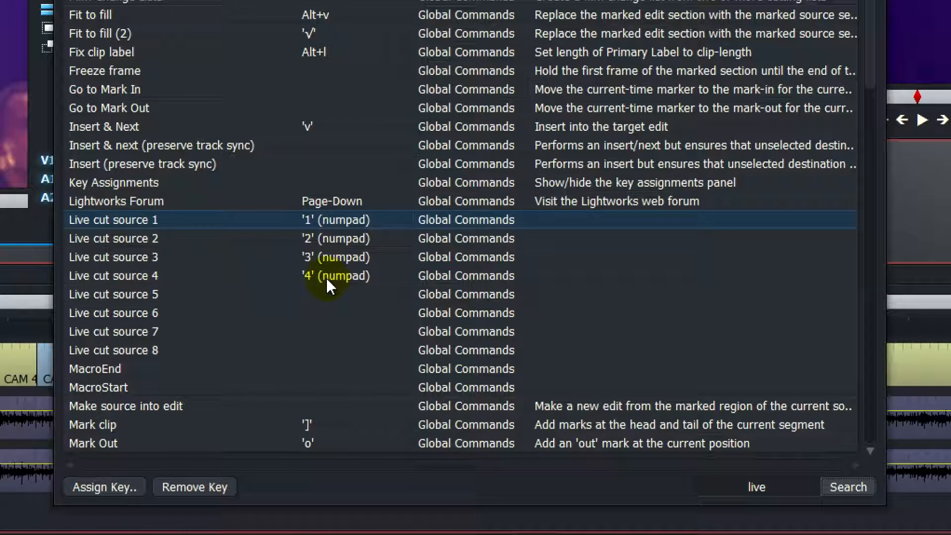
double_click(172, 275)
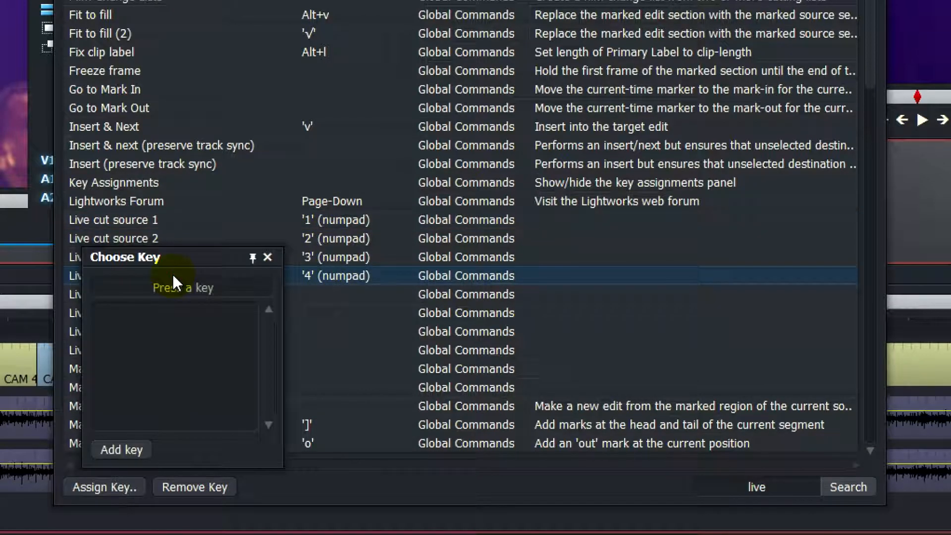
key(KP_4)
click(135, 449)
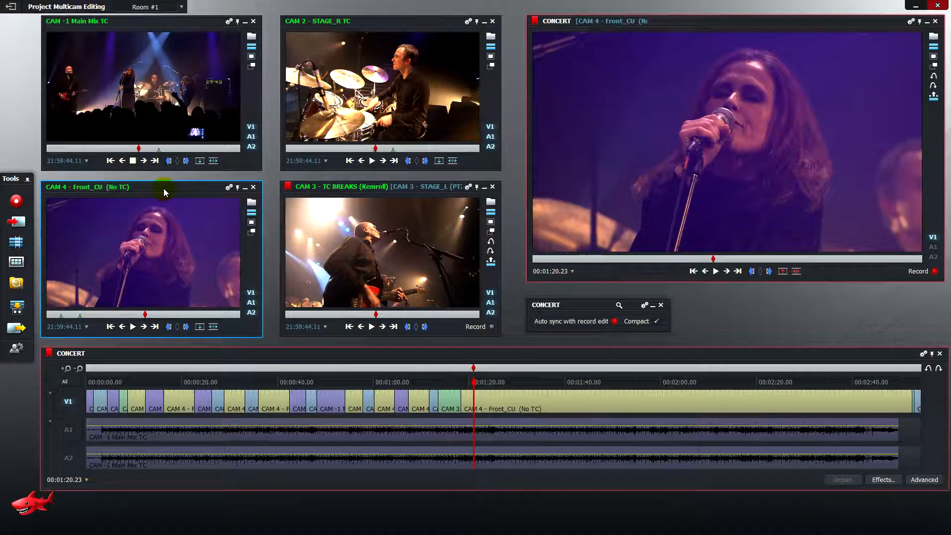
- Resume playback and live-cut V1 to CAM 1, CAM 2, CAM 4 and CAM 3
key(space)
key(1)
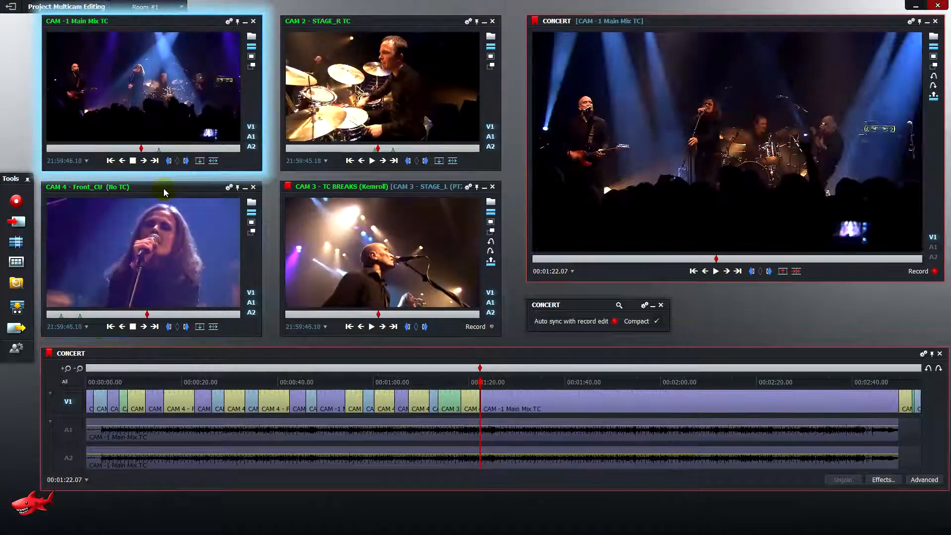
key(2)
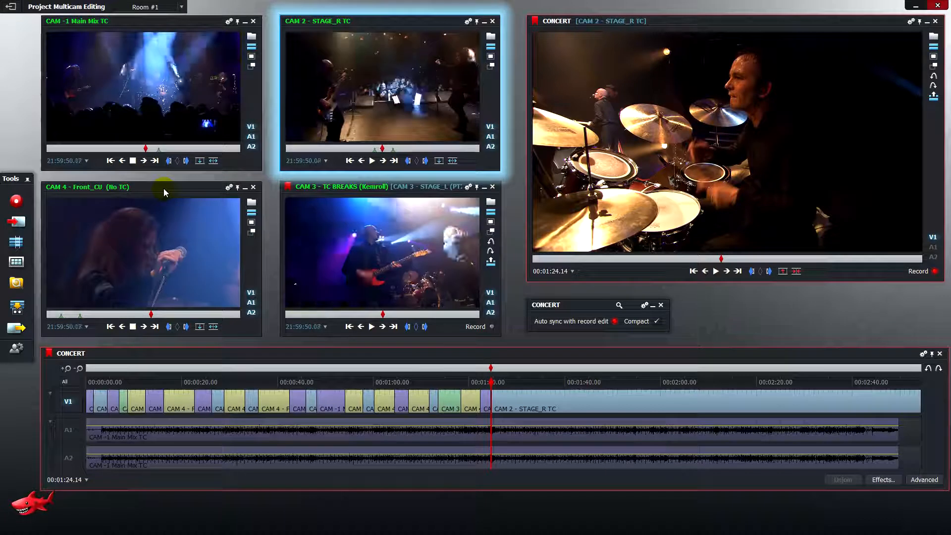
key(4)
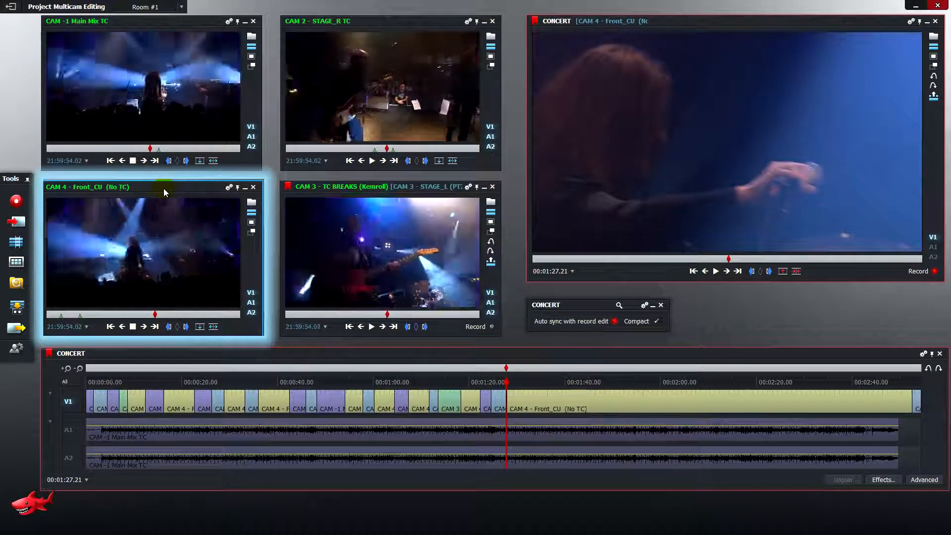
key(3)
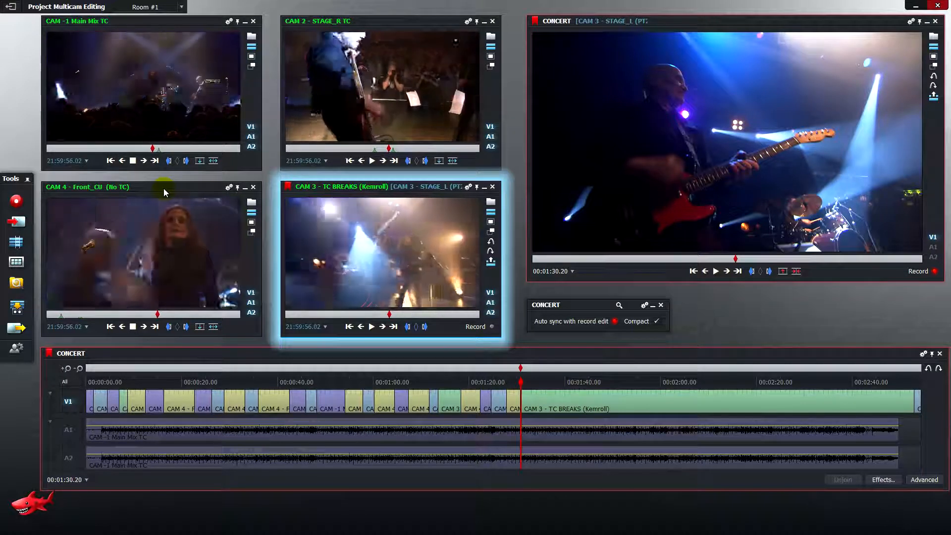
- Continue the live cut on V1 by switching to CAM 2, CAM 4, CAM 3, CAM 1 and CAM 2
key(2)
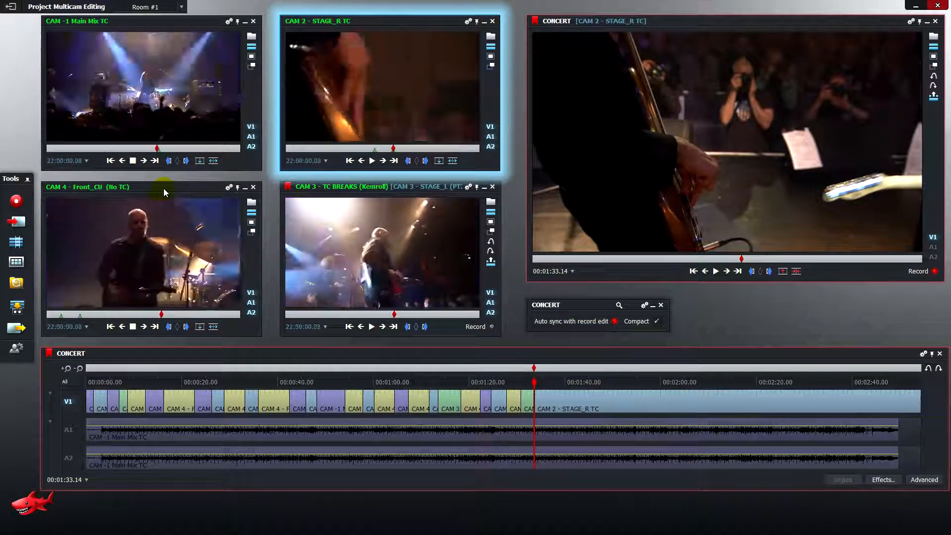
key(4)
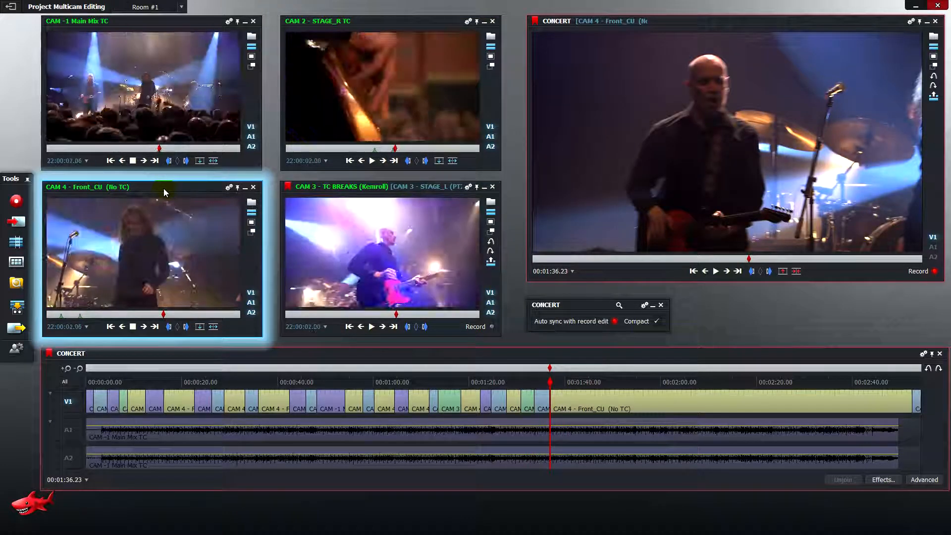
key(3)
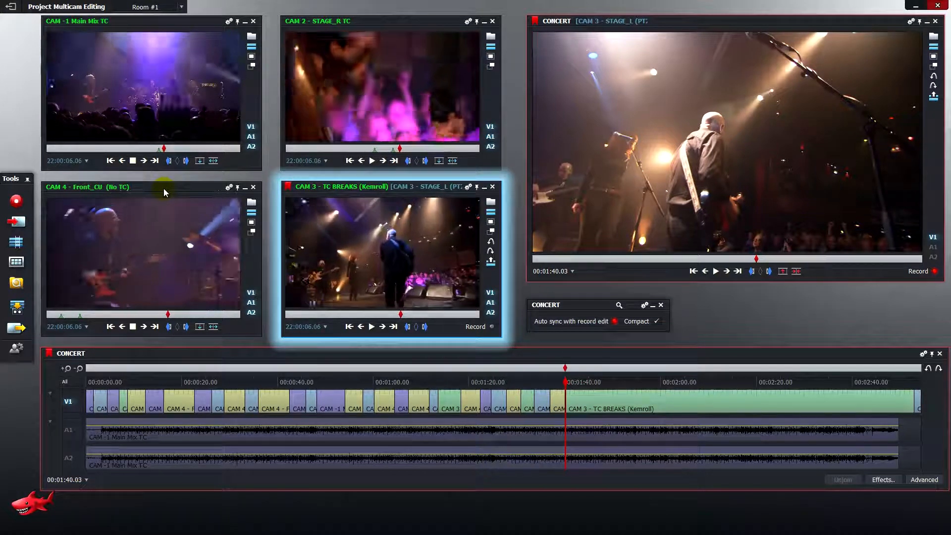
key(1)
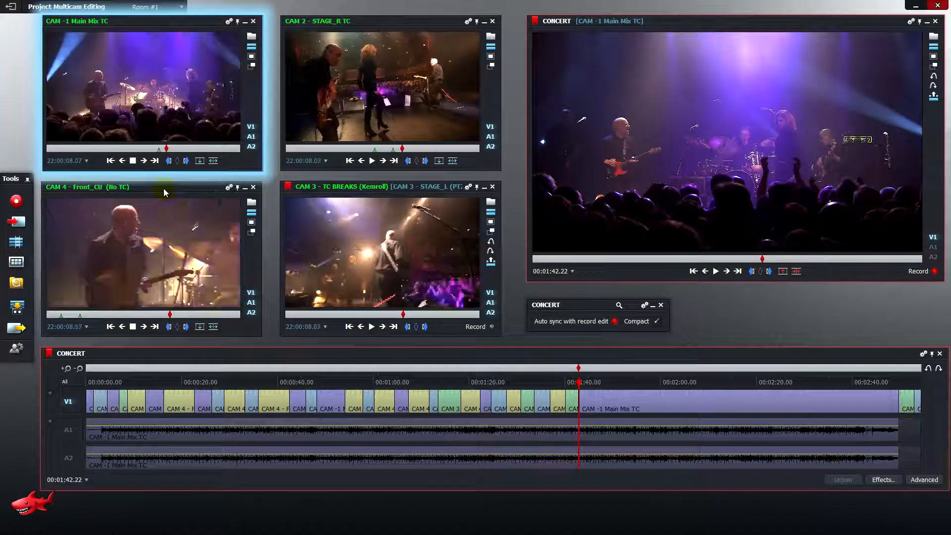
key(2)
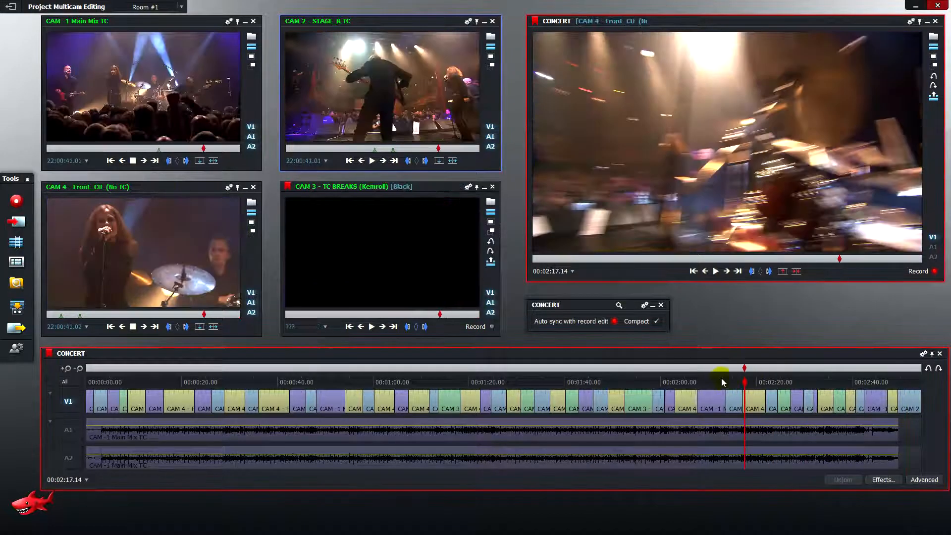
- Move the CONCERT playhead back to about 00:01:50, play from there, and live-cut V1 to CAM 2 and CAM 4
drag(722, 378, 615, 386)
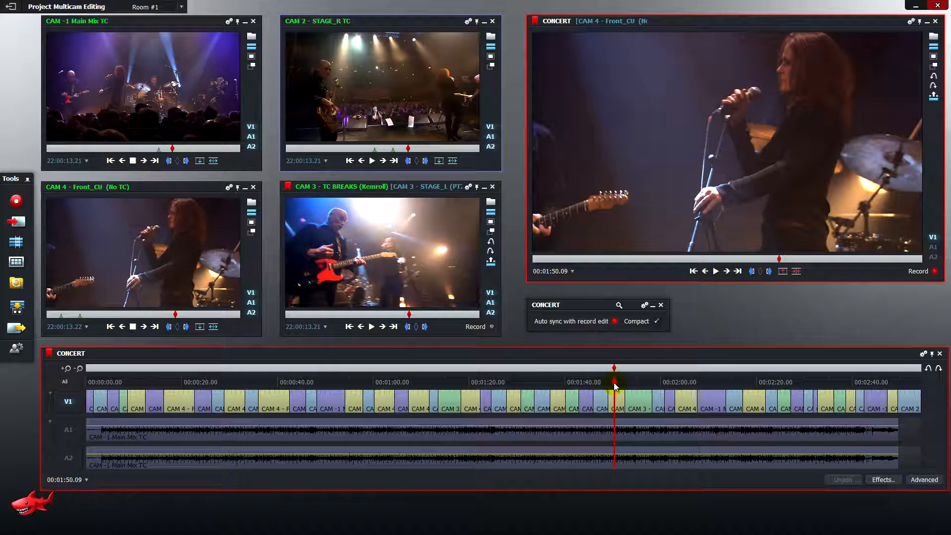
key(space)
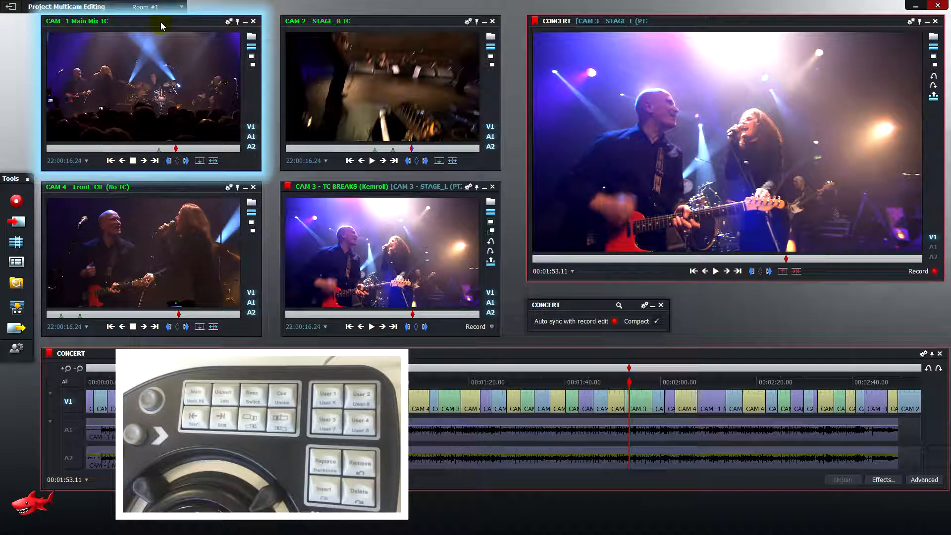
key(space)
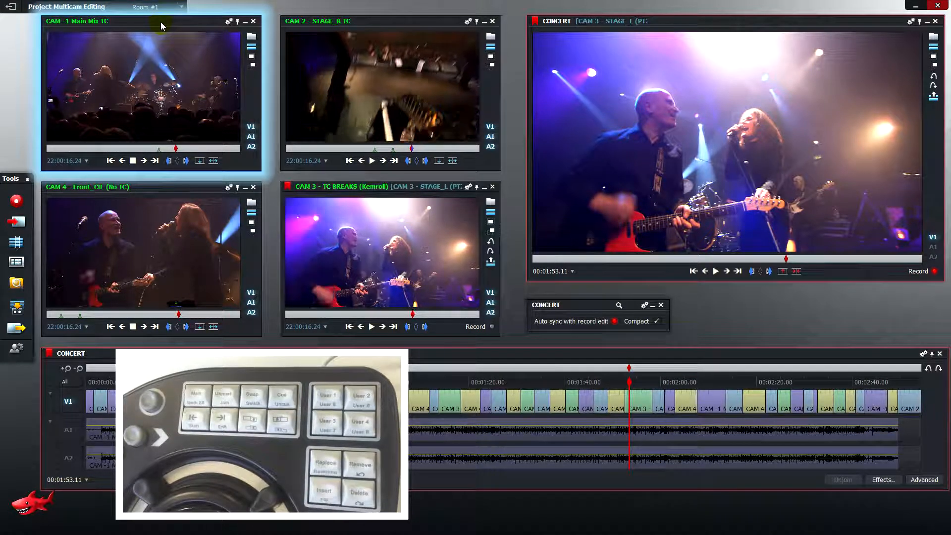
key(2)
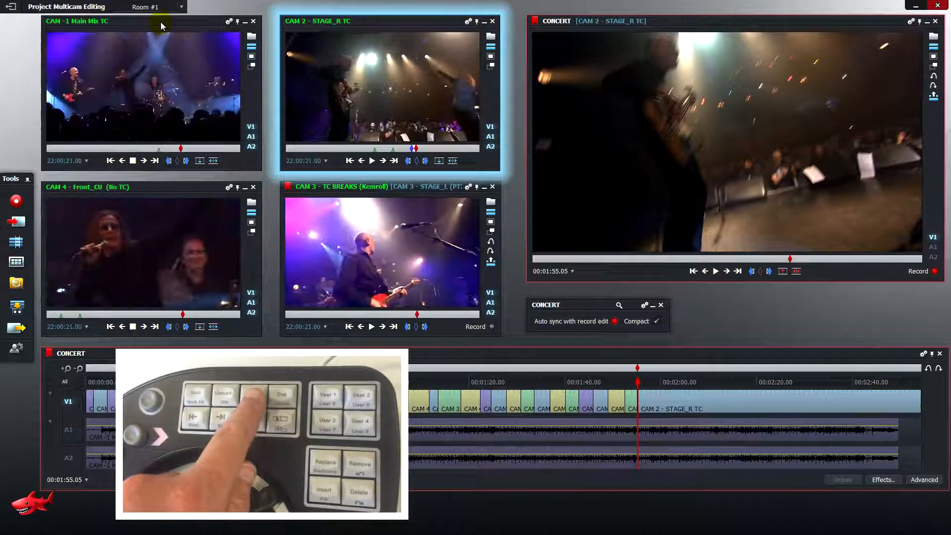
key(4)
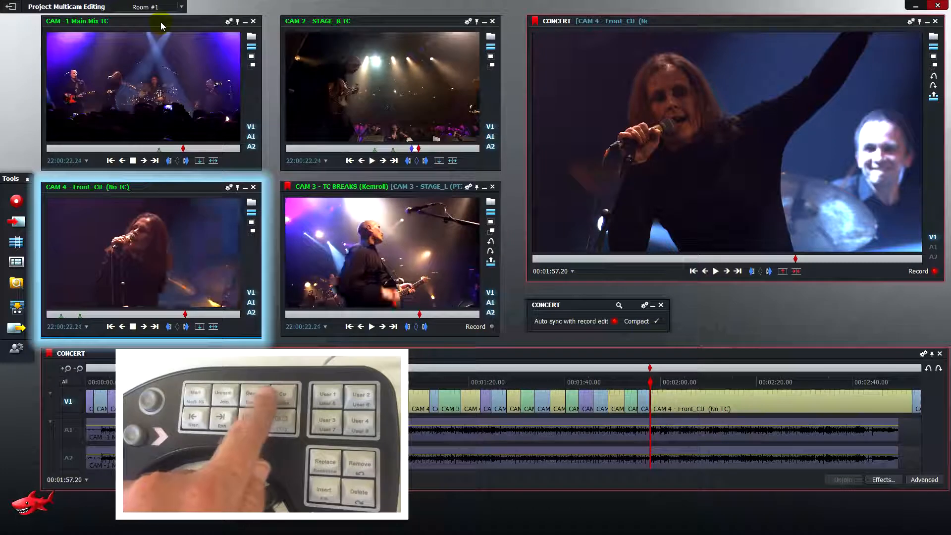
- Keep live-cutting V1 during playback by switching to CAM 3, CAM 4, CAM 2 and CAM 1
key(3)
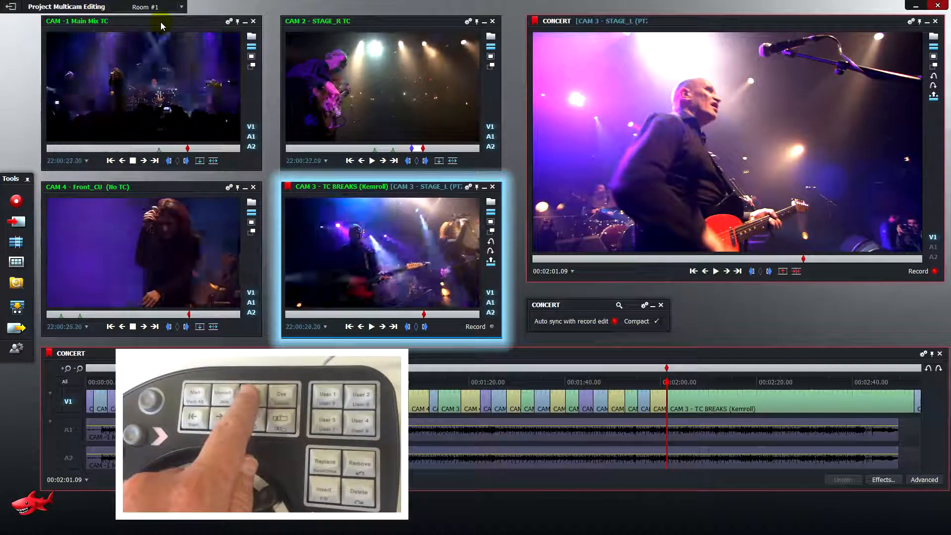
key(4)
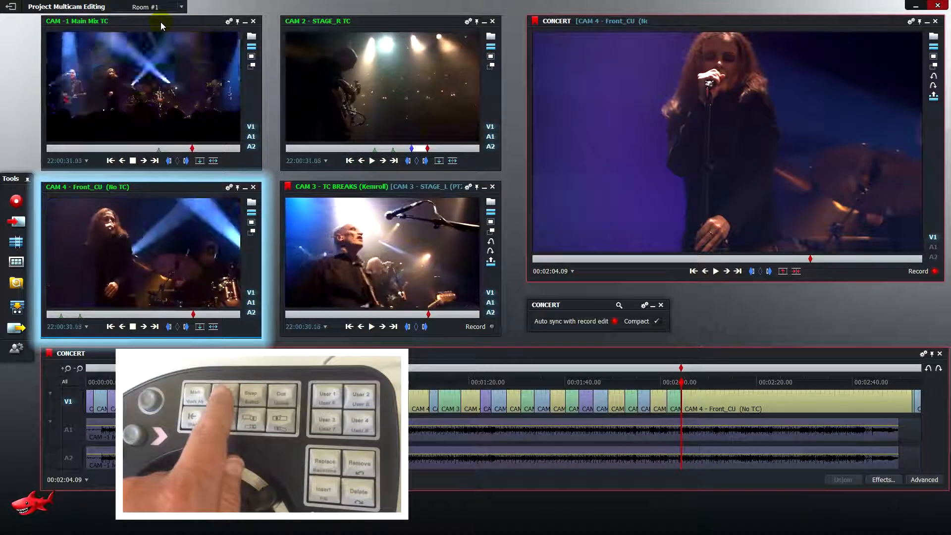
key(2)
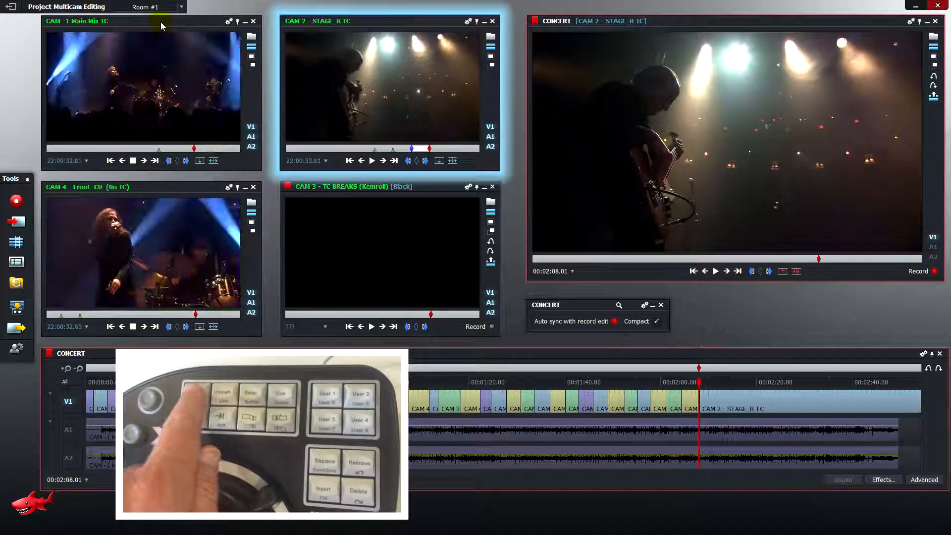
key(1)
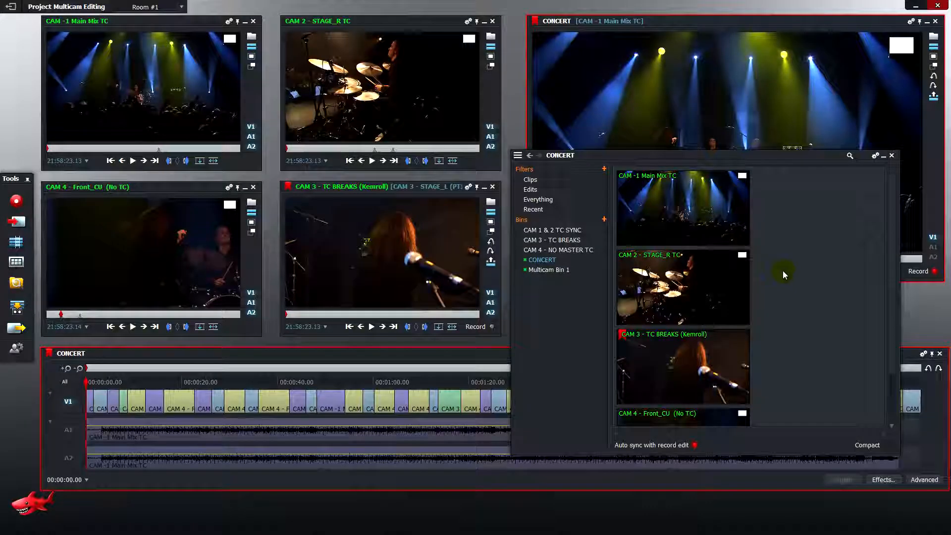
- Switch from the CONCERT sync group to Multicam Bin 1 and back to CONCERT to compare their viewers
mouse_move(644, 278)
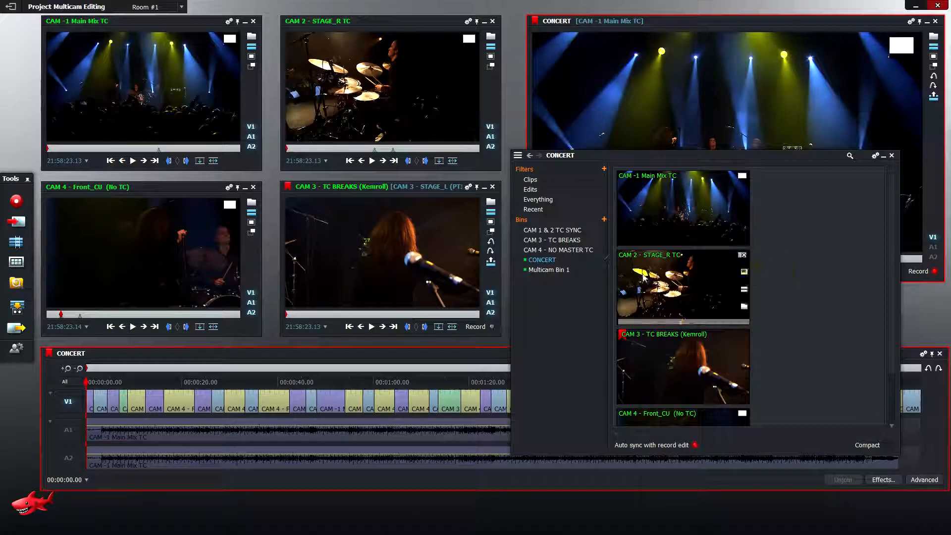
click(547, 270)
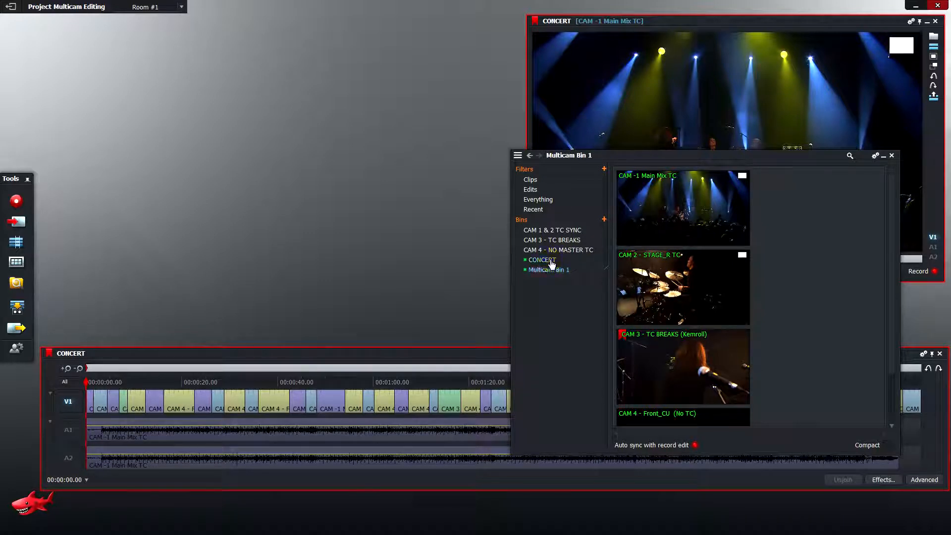
click(550, 261)
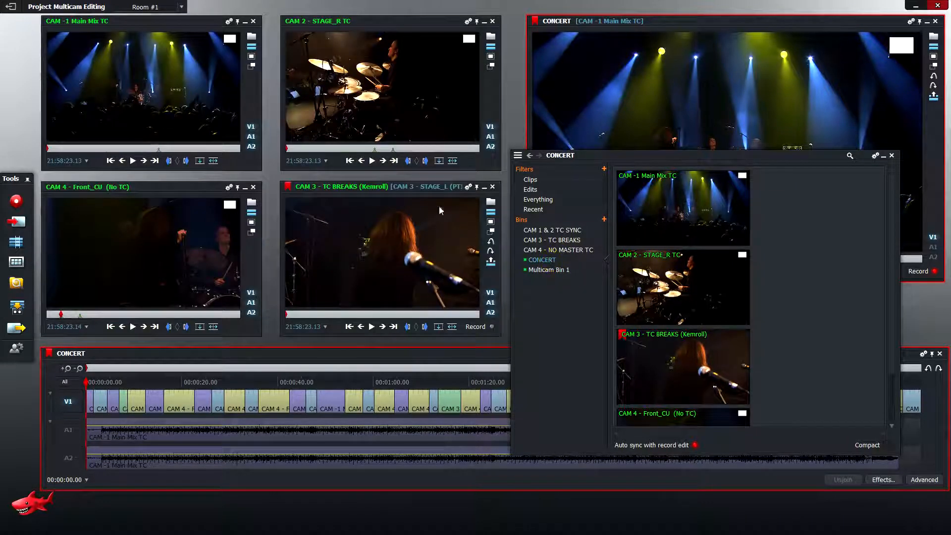
- Set Automatically restore viewers to Yes for the CONCERT sync group
right_click(791, 244)
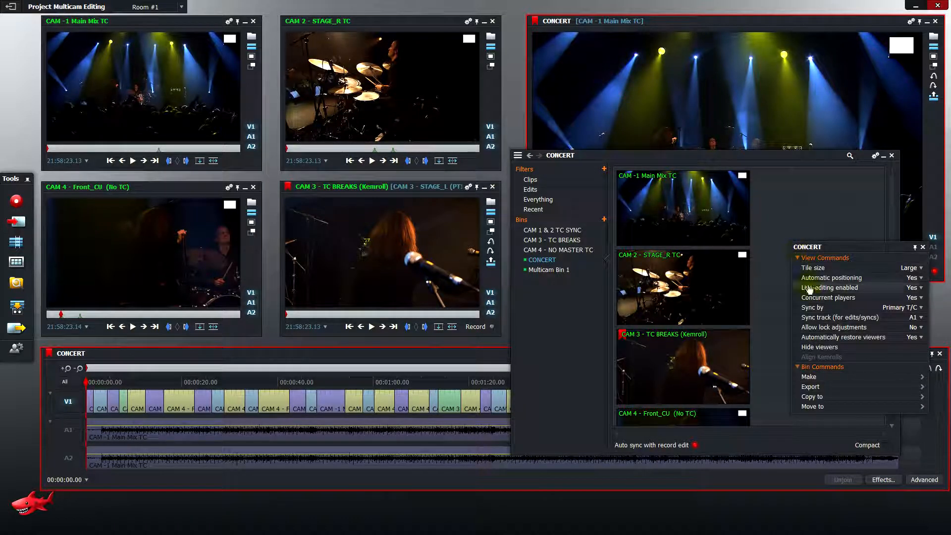
click(914, 339)
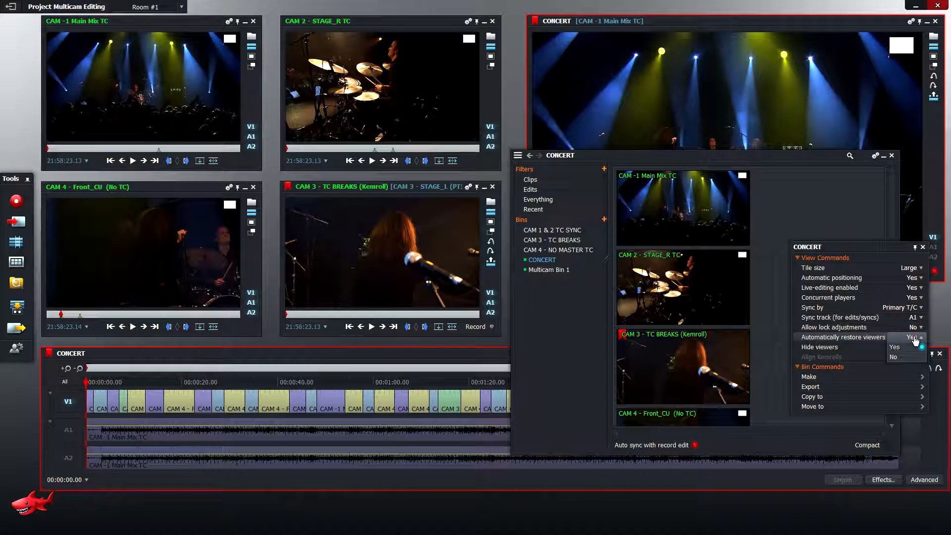
click(915, 347)
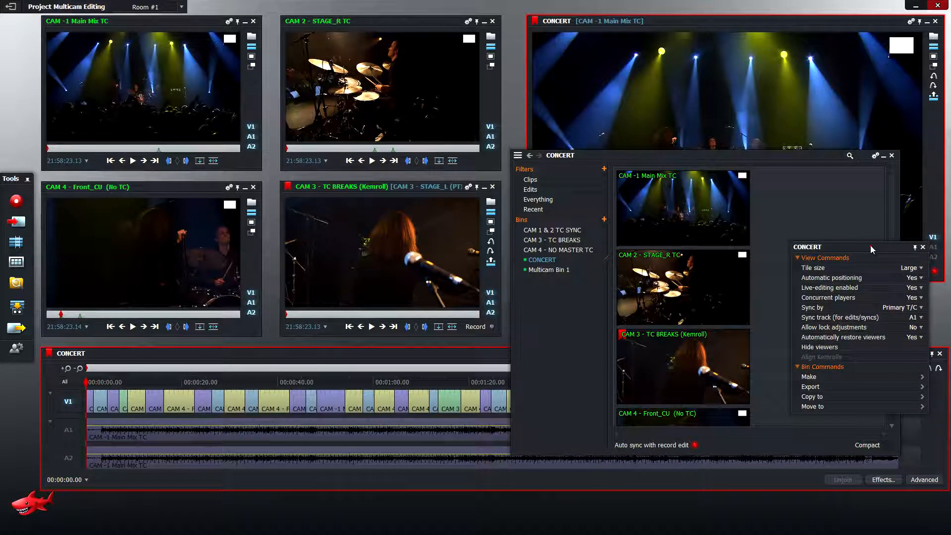
- Hide the viewers of the CONCERT sync group and move its bin into the freed space beside the record viewer
right_click(804, 296)
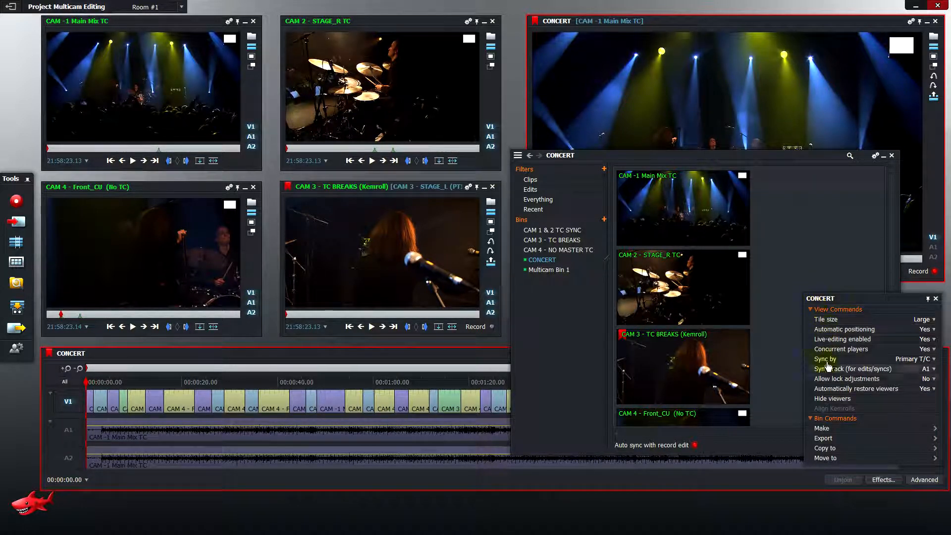
click(825, 399)
drag(826, 397, 338, 246)
- Park the CONCERT edit at 00:01:20.00 and replace the CAM 4 shot there on V1 with CAM 2 - STAGE_R TC
click(469, 368)
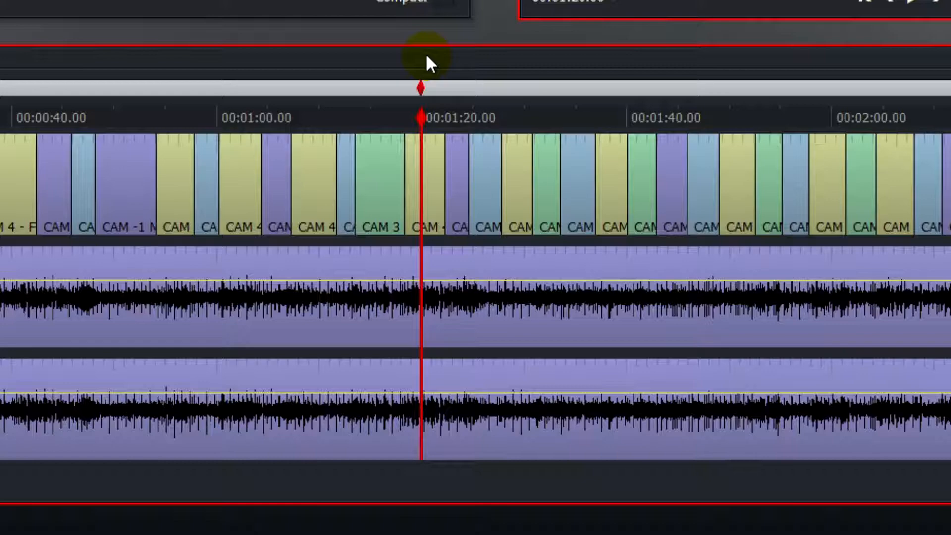
scroll(427, 57, up, 3)
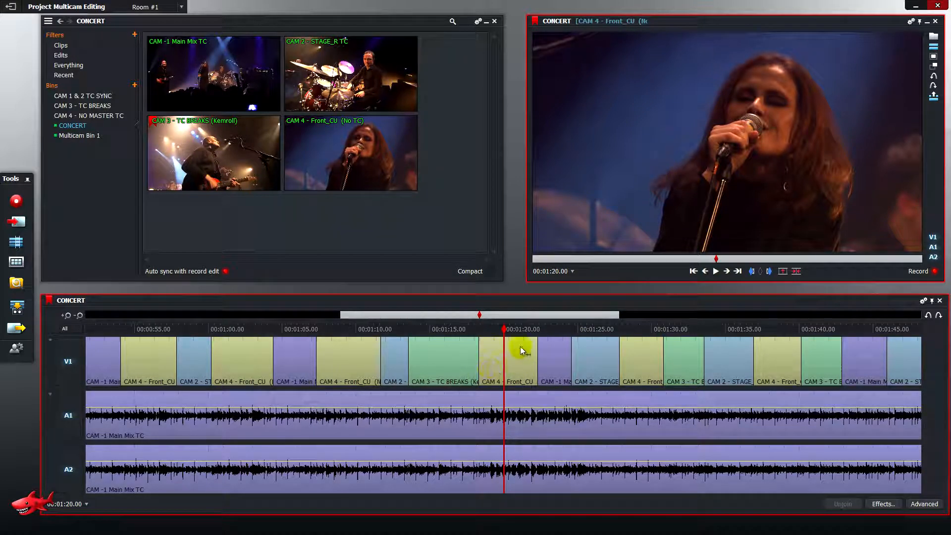
mouse_move(351, 77)
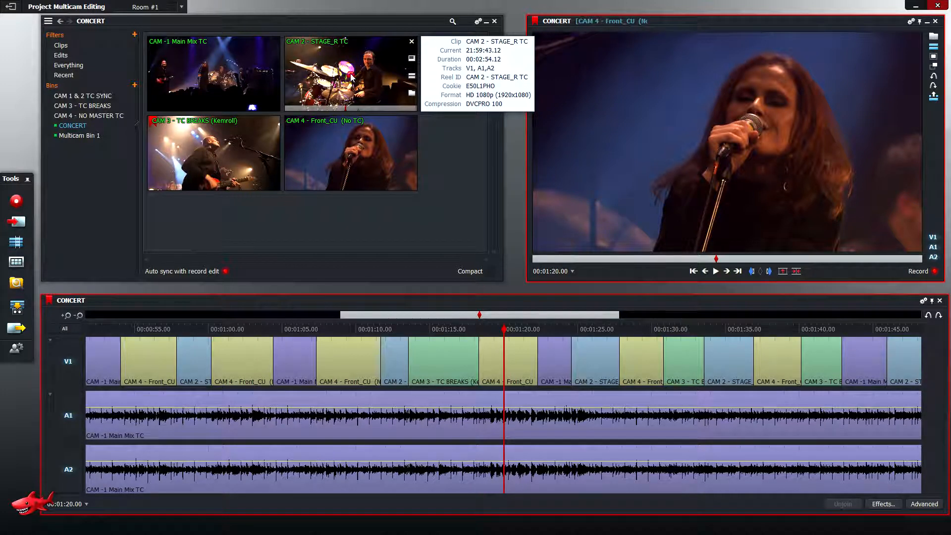
drag(352, 77, 713, 115)
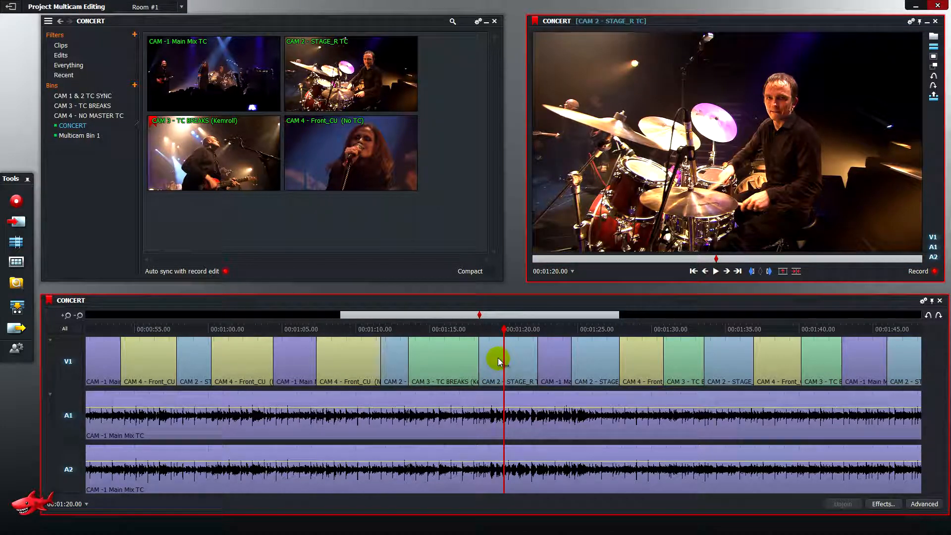
- Replace the V1 shot at 00:01:20.00 with CAM 4 - Front_CU, and finally with CAM 3 - TC BREAKS
mouse_move(387, 163)
drag(338, 155, 644, 157)
drag(190, 141, 625, 148)
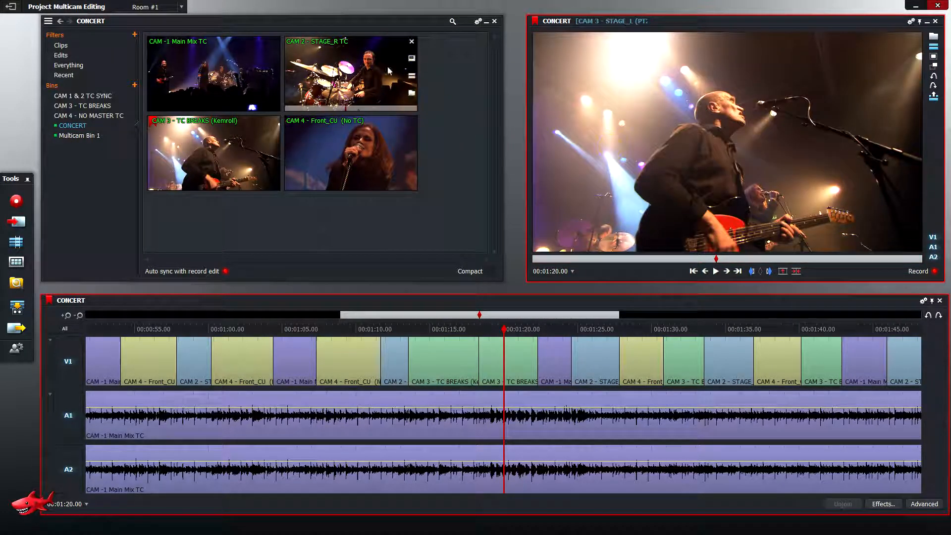
- Replace the V1 shot at 00:01:20.00 with CAM 2 - STAGE_R TC and the one at 00:01:12.13 with its alternate clip CAM 4 - Front_CU
drag(346, 68, 654, 127)
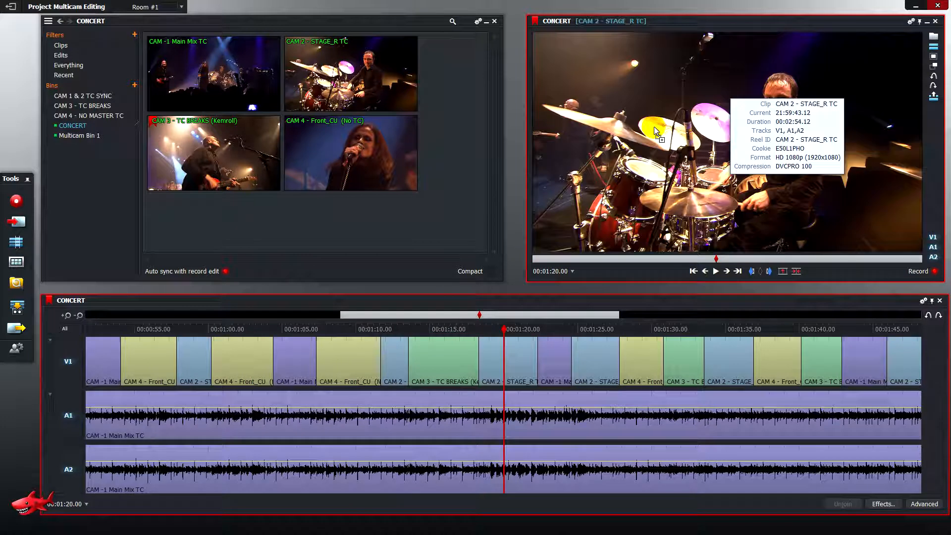
click(393, 330)
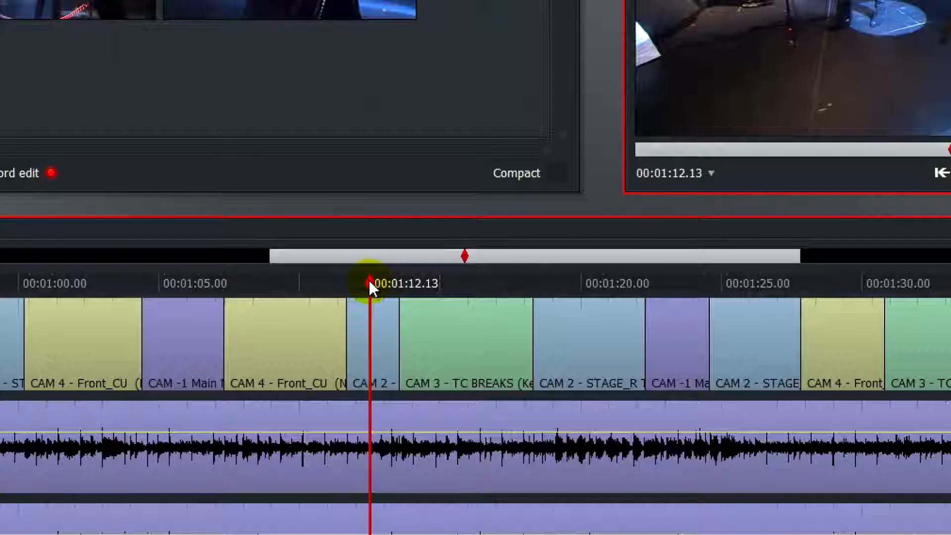
right_click(400, 349)
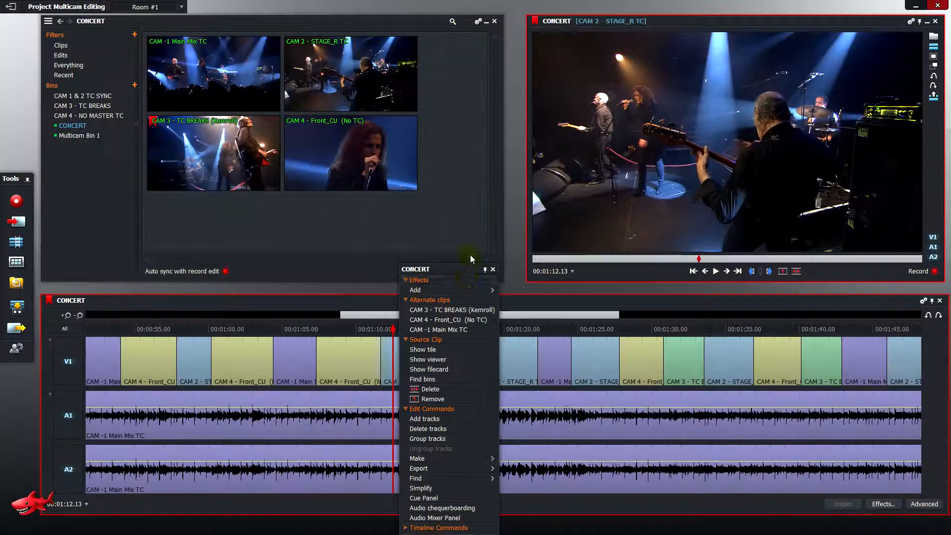
click(463, 321)
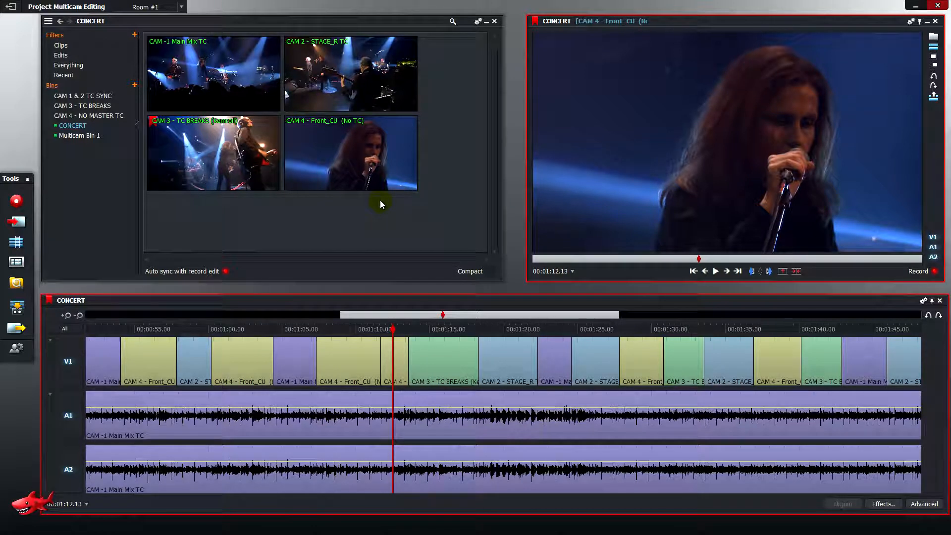
- Open the key assignments from the editor preferences and search them for "alternate"
click(17, 348)
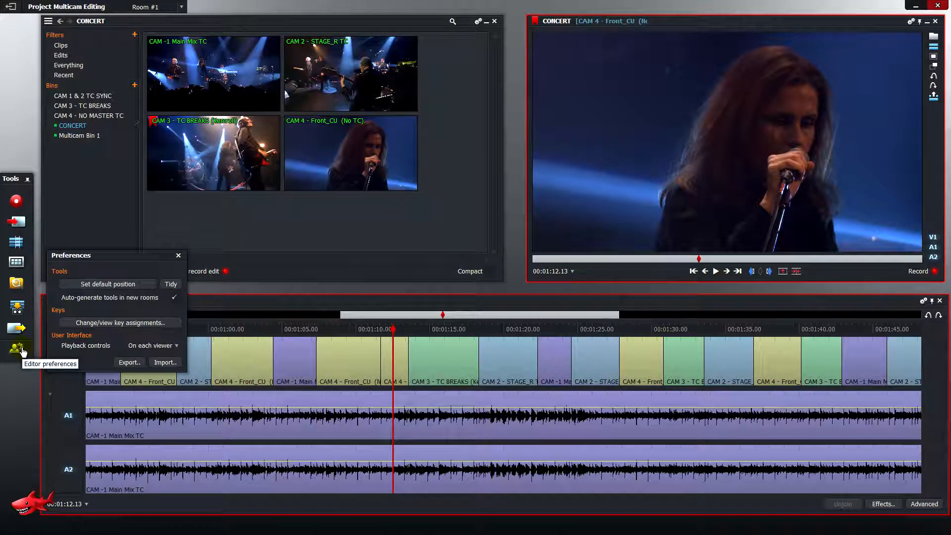
click(120, 322)
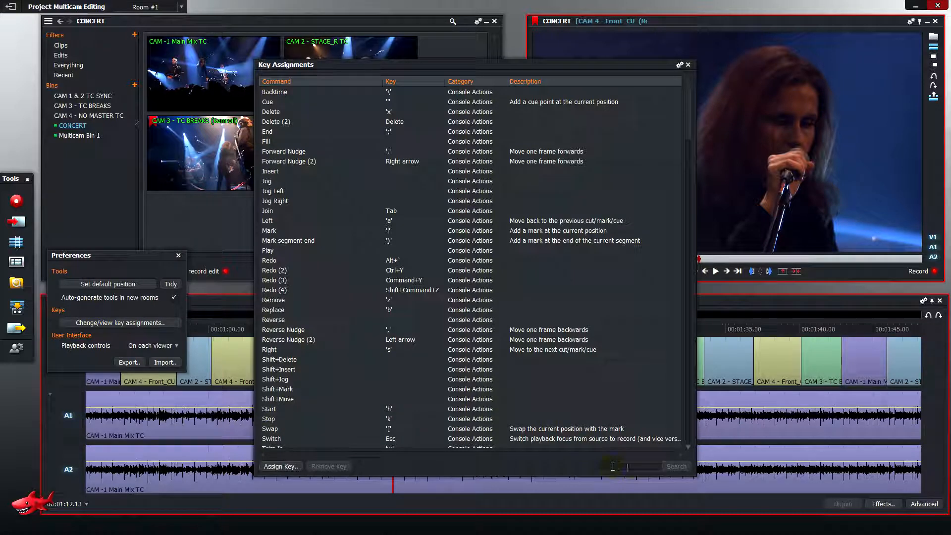
text(alternate)
key(Return)
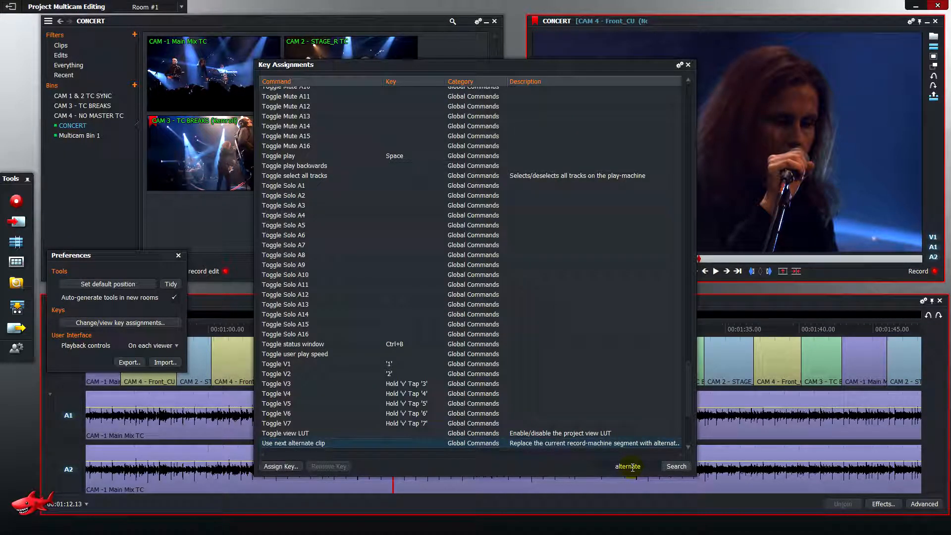
- Assign Ctrl+N to the Use next alternate clip command and open the key choice for Use previous alternate clip
scroll(329, 366, down, 3)
click(331, 364)
double_click(323, 354)
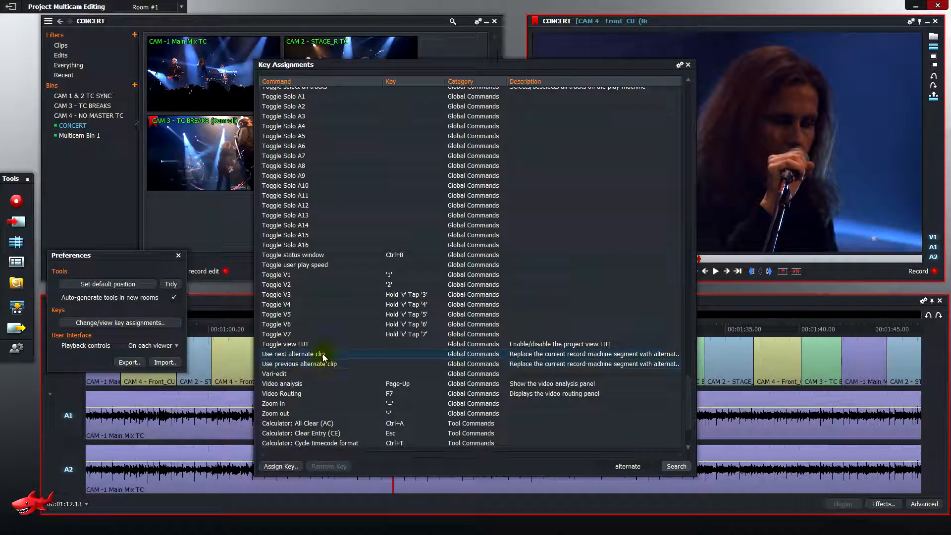
key(ctrl+n)
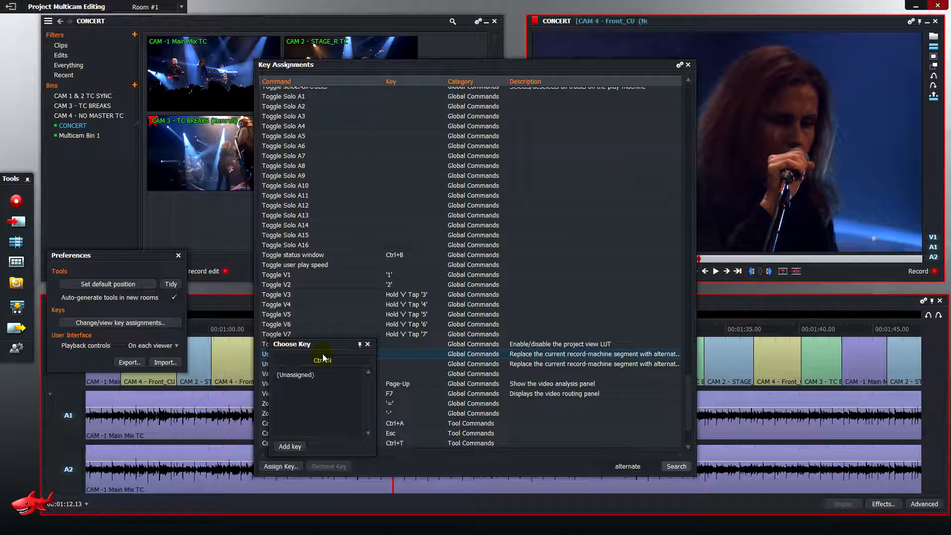
click(289, 447)
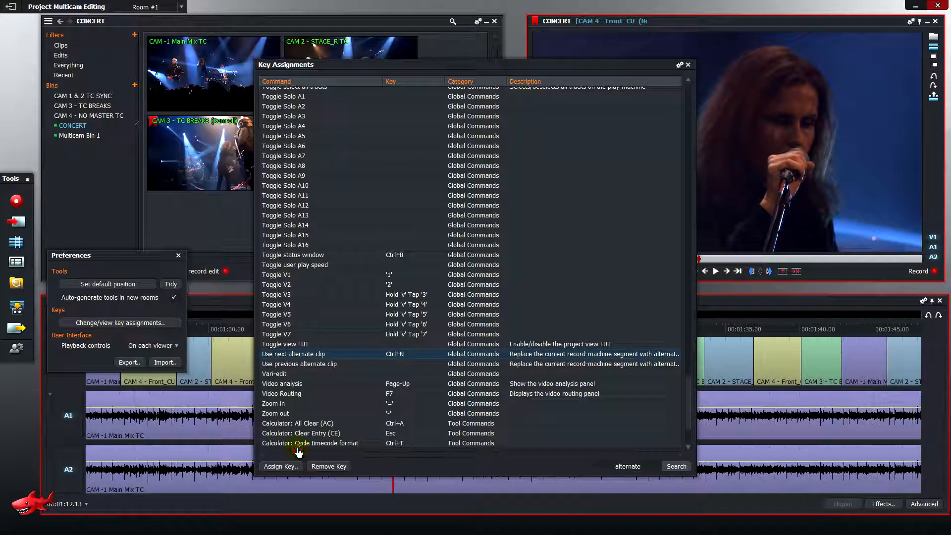
double_click(298, 365)
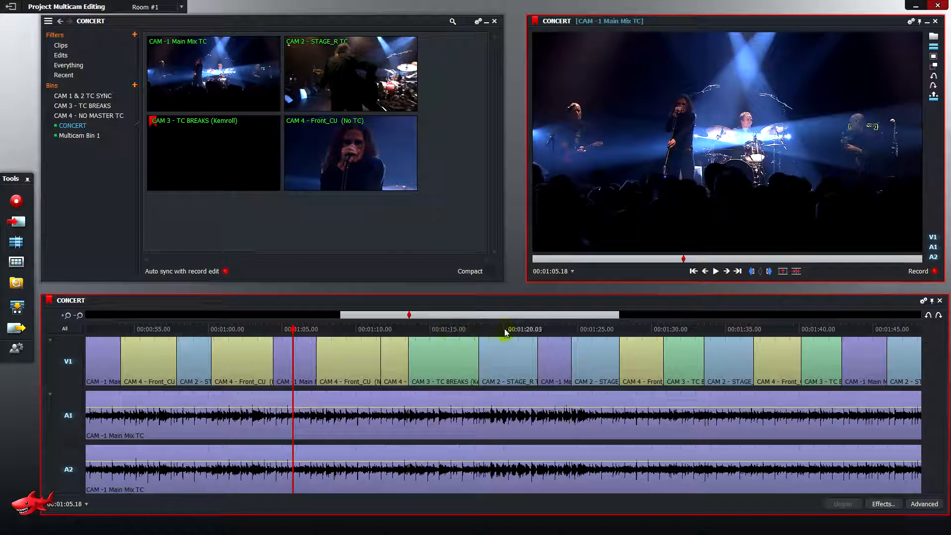
- Park at 00:01:20.06 and cycle the V1 shot there through its alternate clips, back round to CAM 2 - STAGE_R TC
click(506, 329)
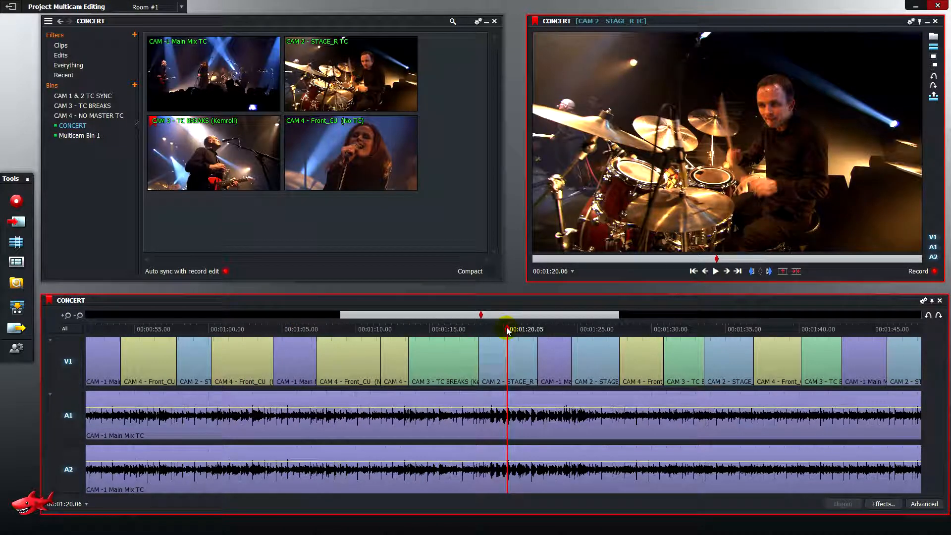
key(ctrl+n)
key(ctrl+n)
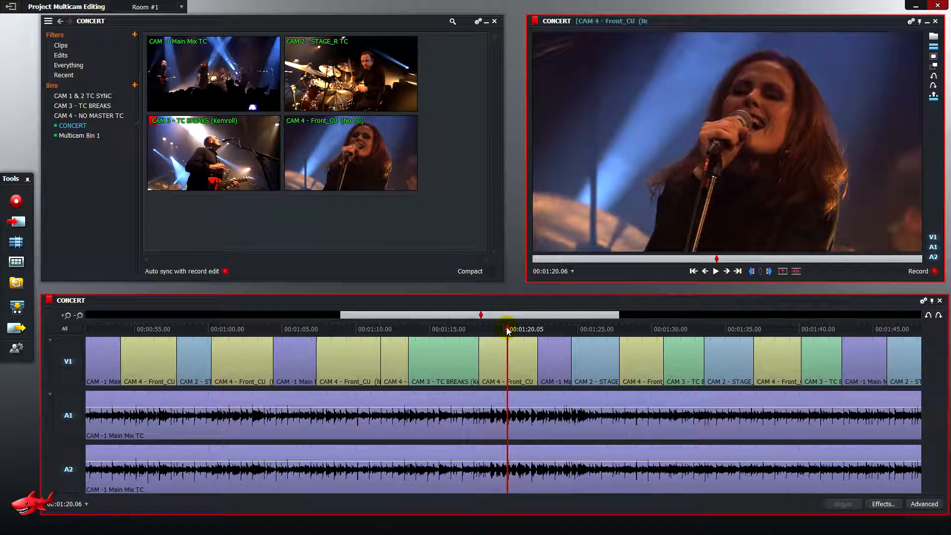
key(ctrl+n)
key(ctrl+n)
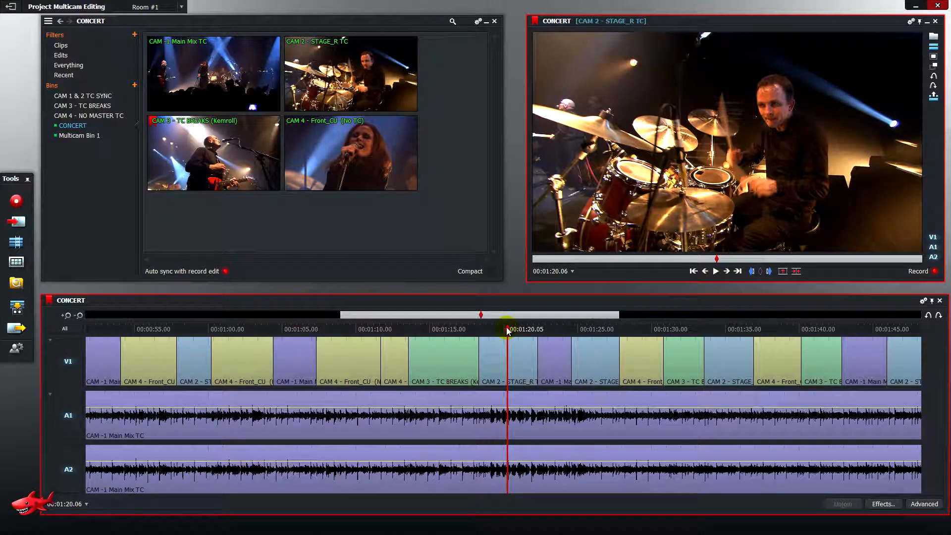
key(ctrl+n)
key(ctrl+n)
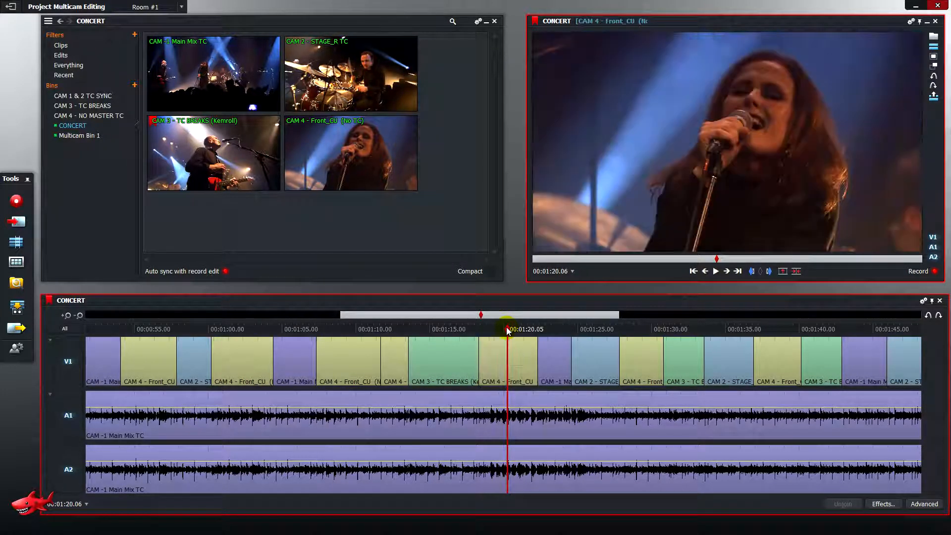
key(ctrl+n)
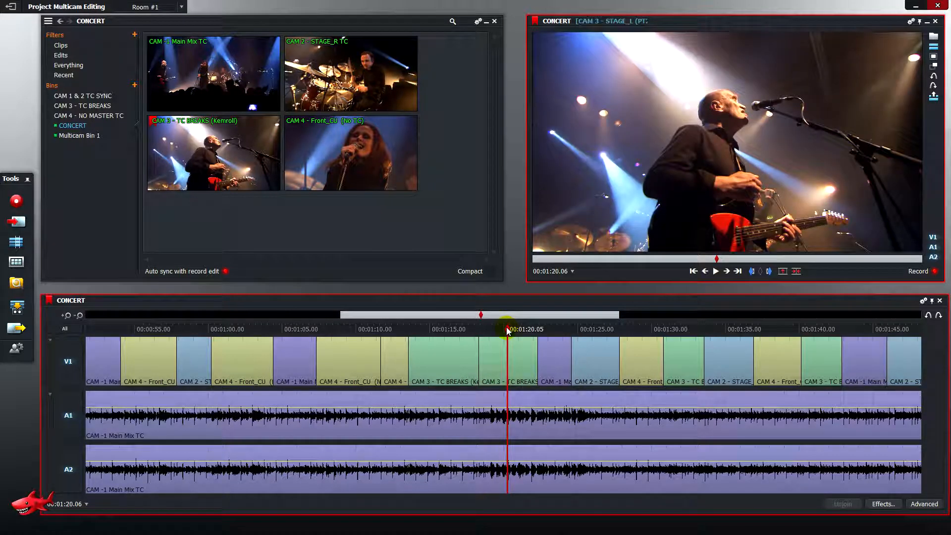
key(ctrl+n)
key(ctrl+n)
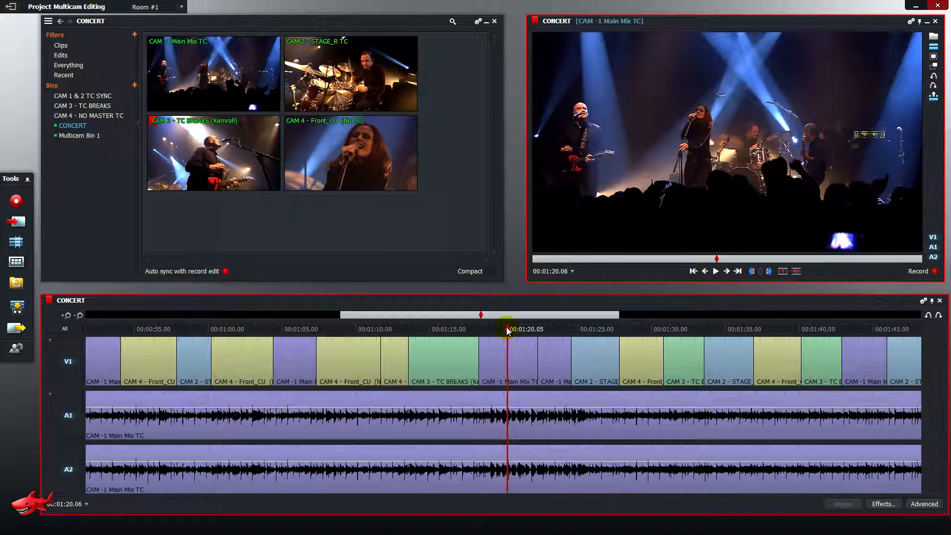
key(ctrl+Down)
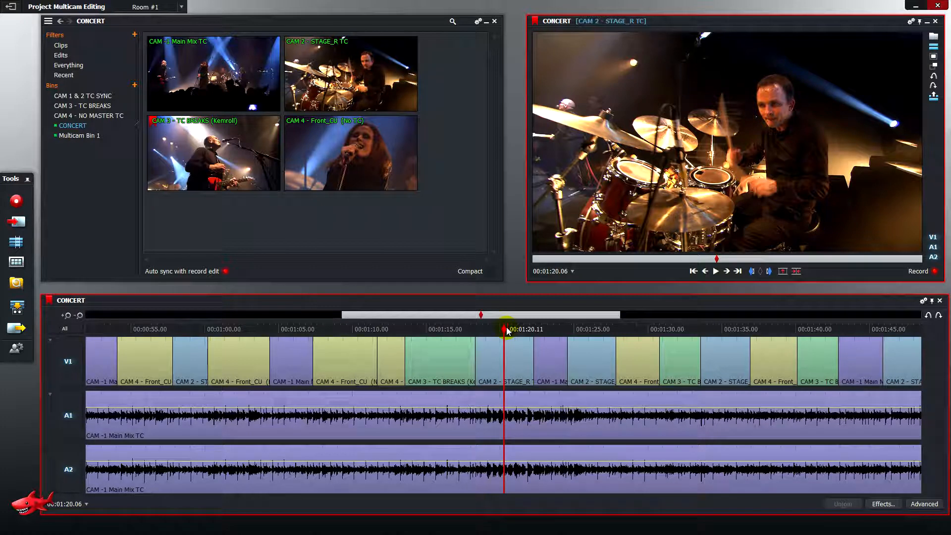
- Switch the CONCERT sync group bin to its compact form and move it to the workspace corner above the tools
click(476, 271)
drag(347, 209, 75, 26)
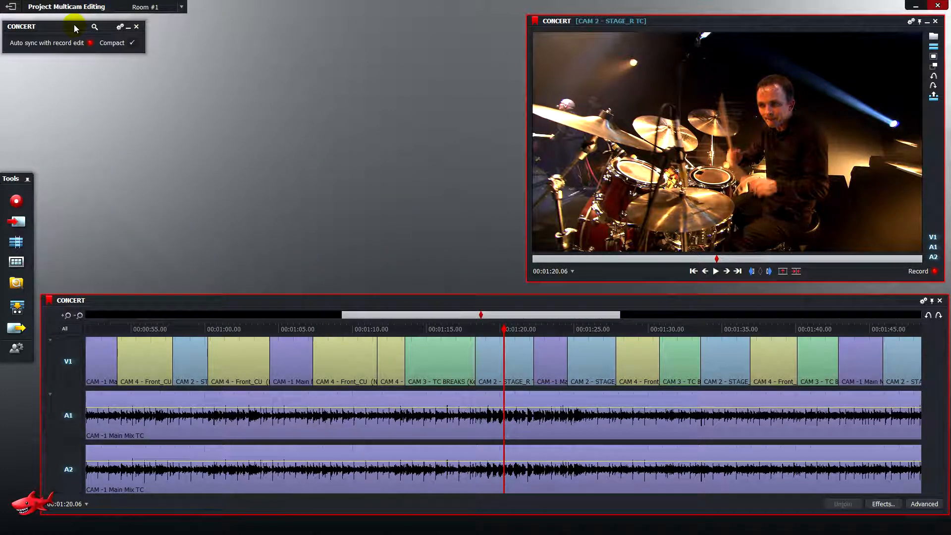
- Play the CONCERT edit from 00:01:22.18 and add four cue points on the fly, at about 00:01:25, 00:01:28, 00:01:32 and 00:01:35
click(540, 330)
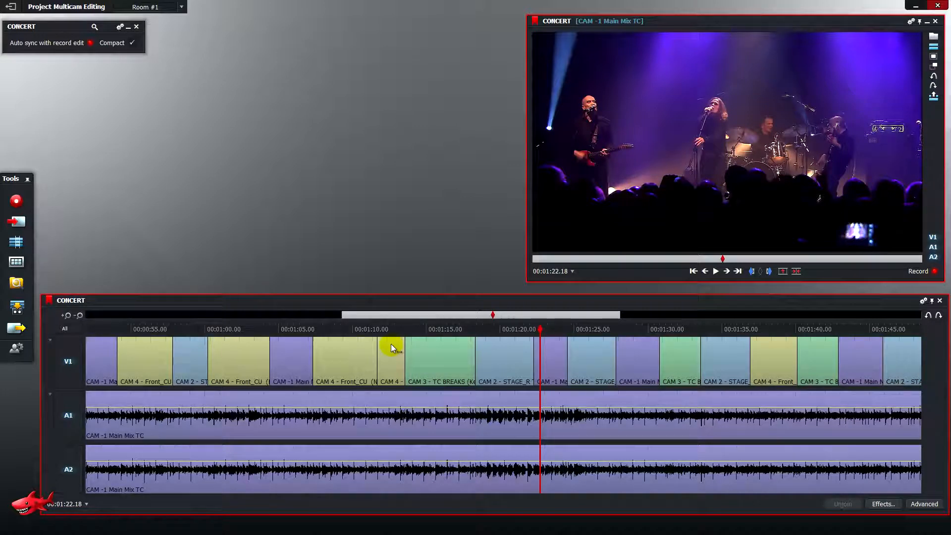
click(715, 271)
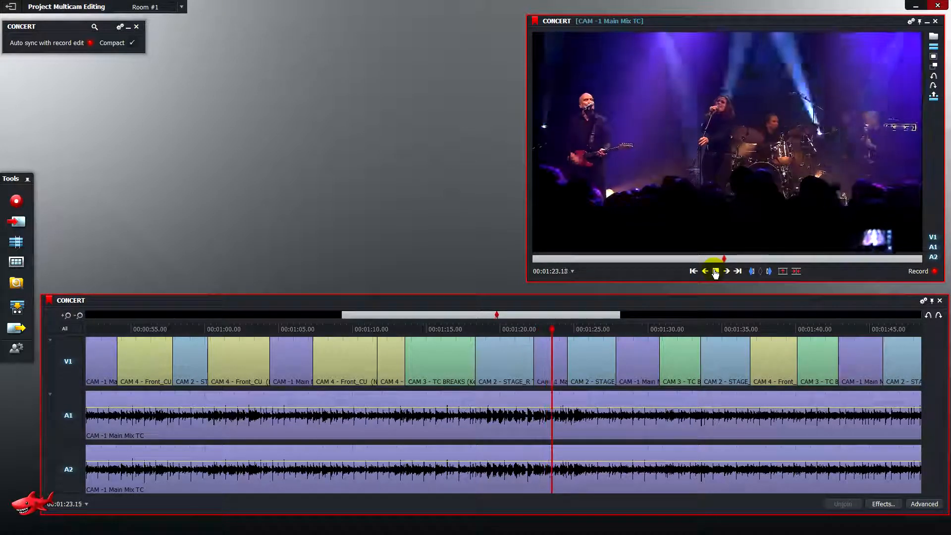
key(apostrophe)
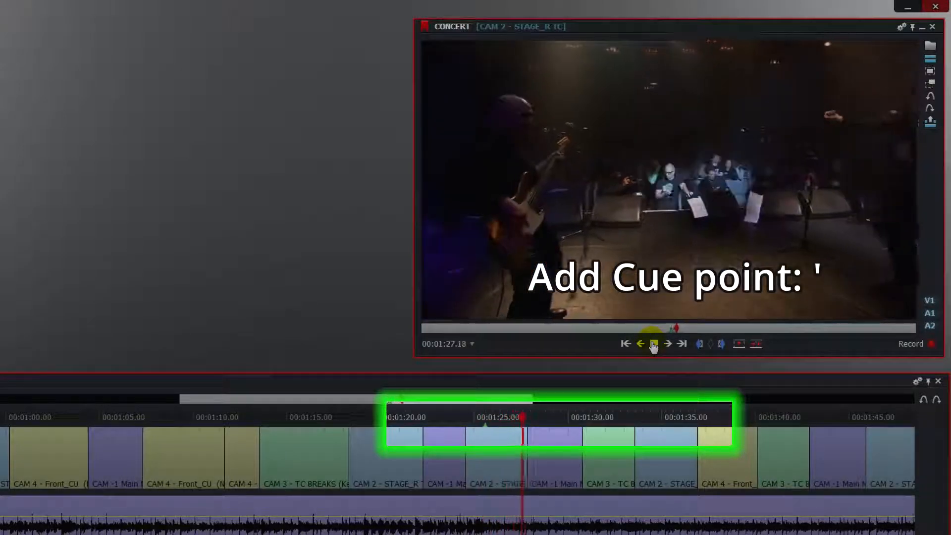
key(apostrophe)
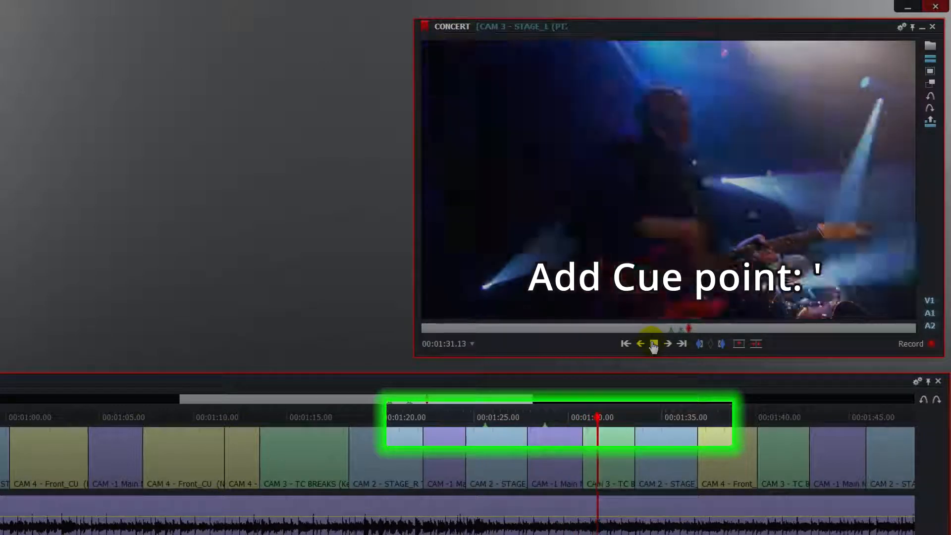
key(apostrophe)
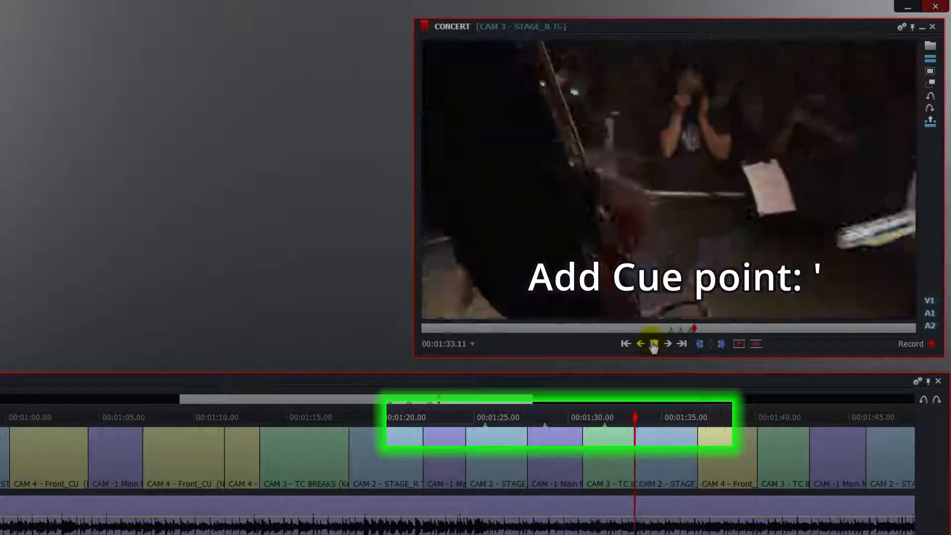
key(apostrophe)
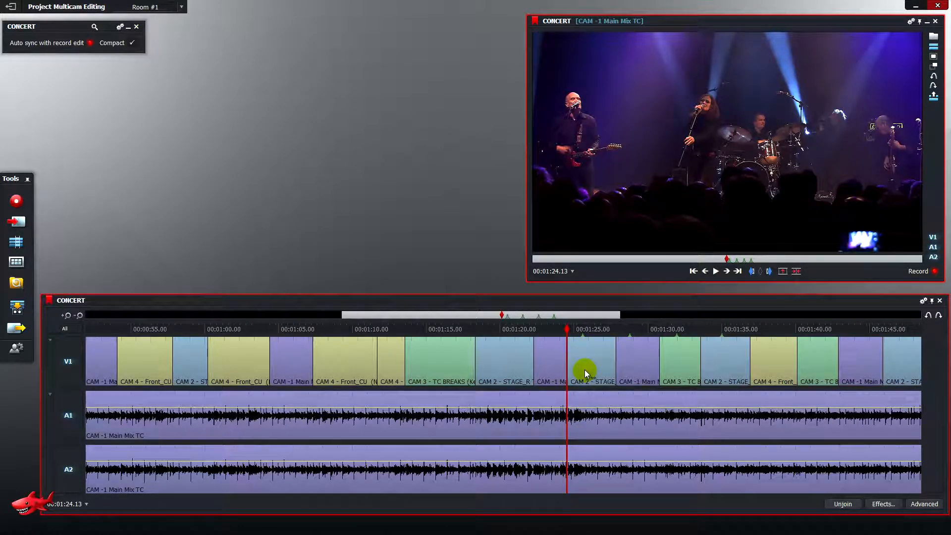
- Roll the V1 cut from CAM -1 Main Mix TC to CAM 2 - STAGE_R TC forward to the first cue point at 00:01:25.14 and rejoin it
drag(548, 337, 524, 330)
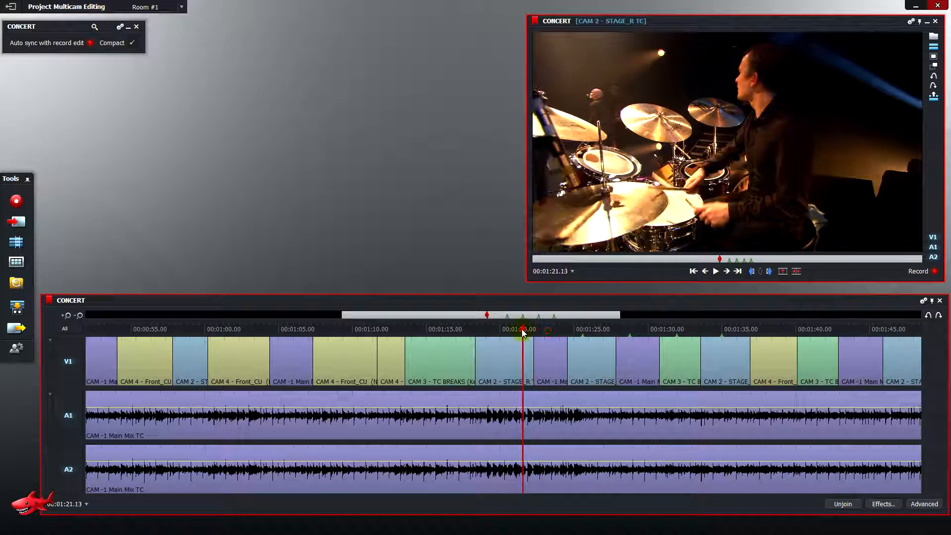
click(567, 356)
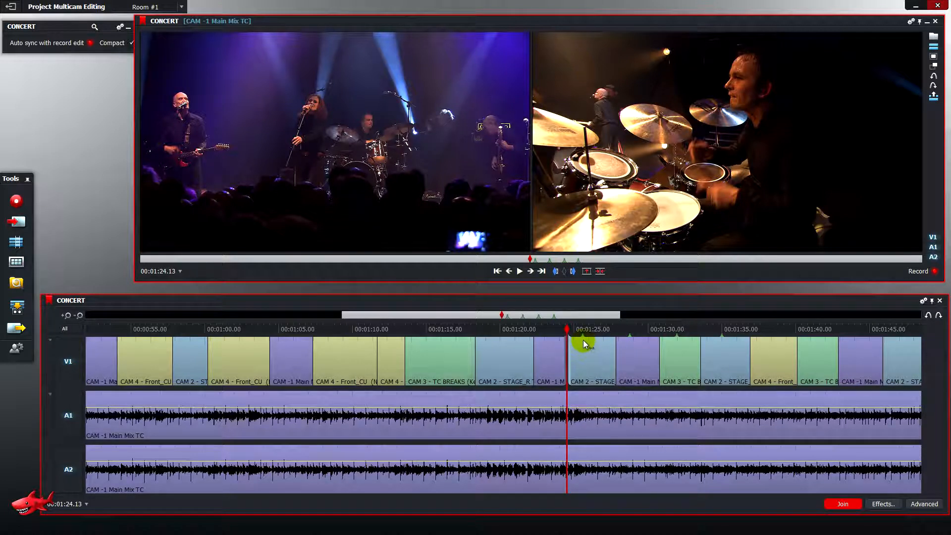
click(542, 273)
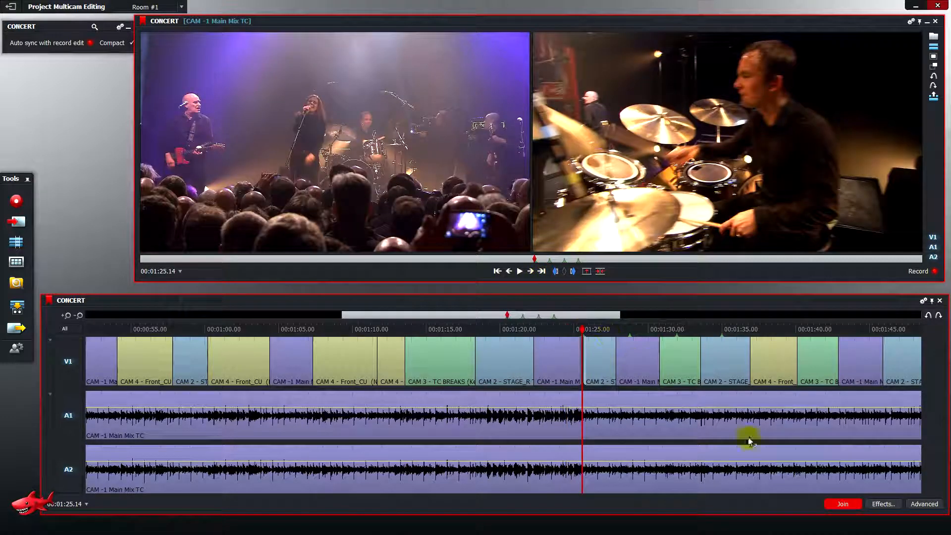
click(835, 504)
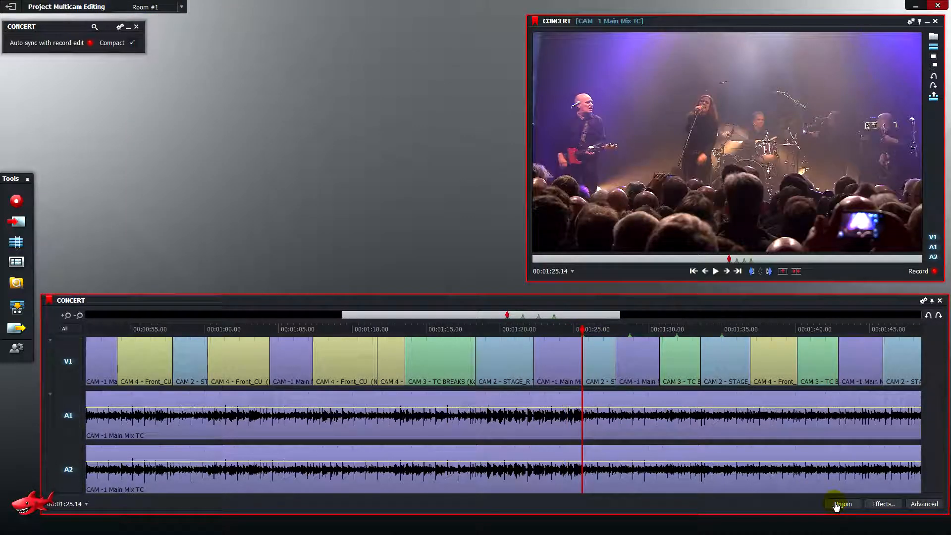
- Roll the following V1 cut, from CAM 2 - STAGE_R TC to CAM -1 Main Mix TC, to the second cue point at 00:01:28.18 and rejoin it
click(615, 347)
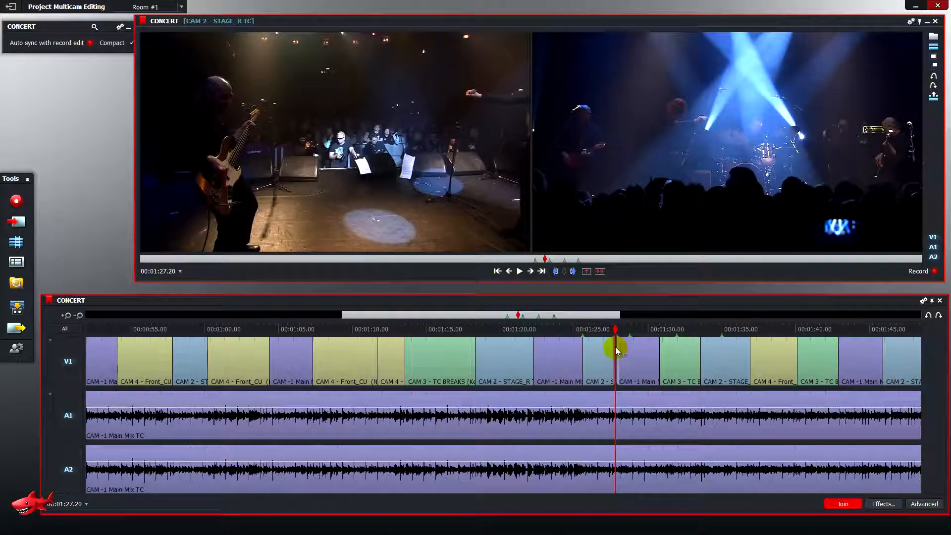
click(542, 272)
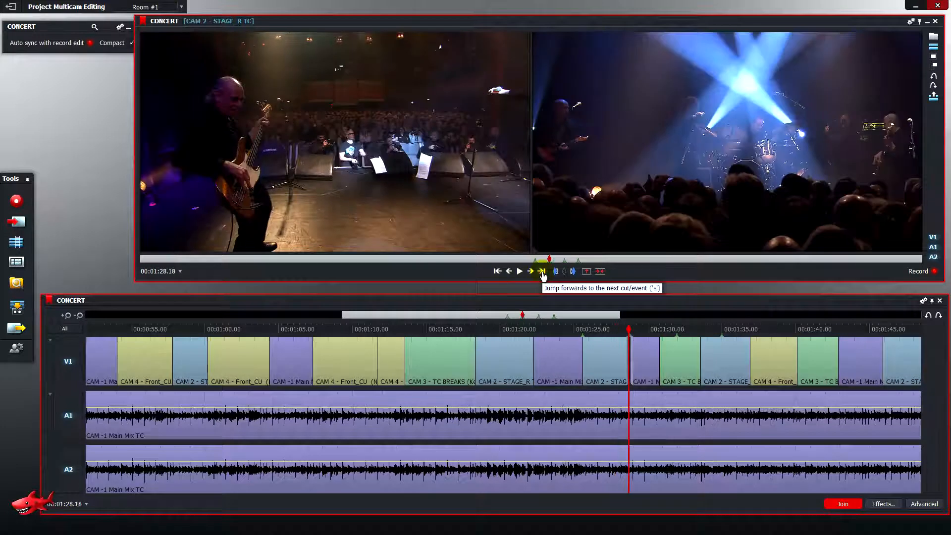
click(827, 504)
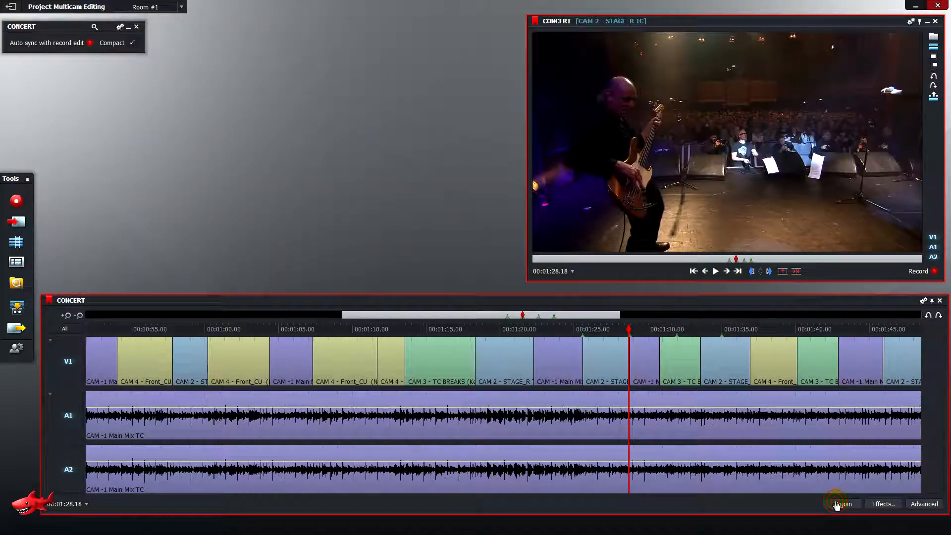
- Roll the V1 cut from CAM -1 Main Mix TC to CAM 3 - TC BREAKS to the third cue point at 00:01:31.23 and rejoin it
click(660, 360)
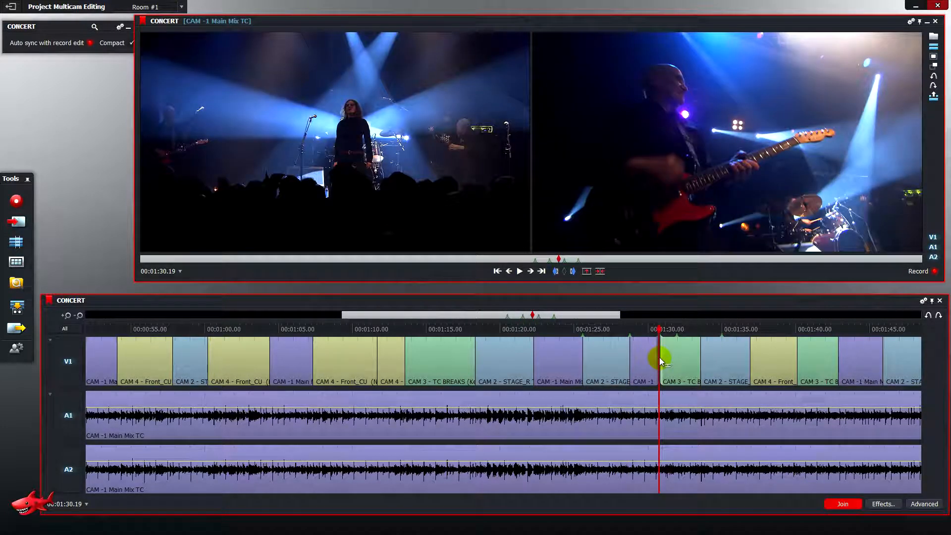
click(543, 272)
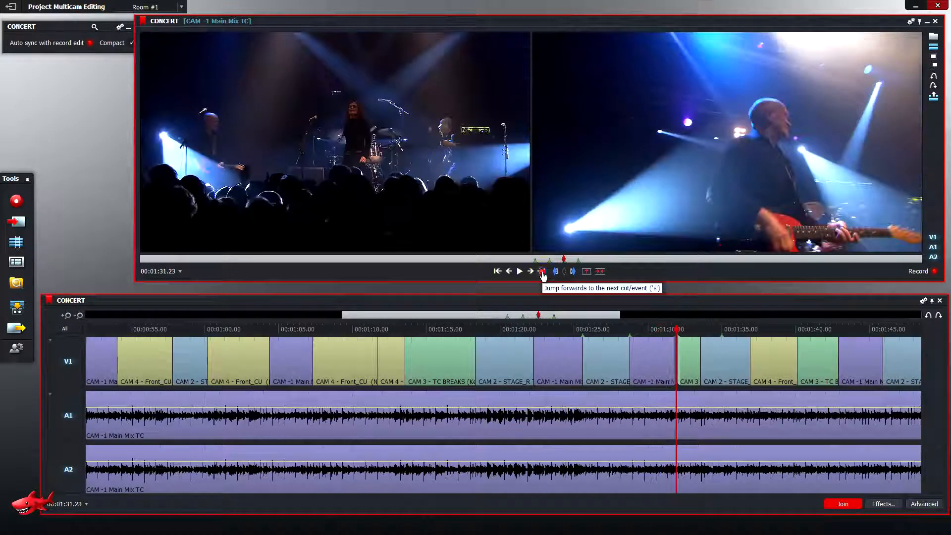
click(842, 505)
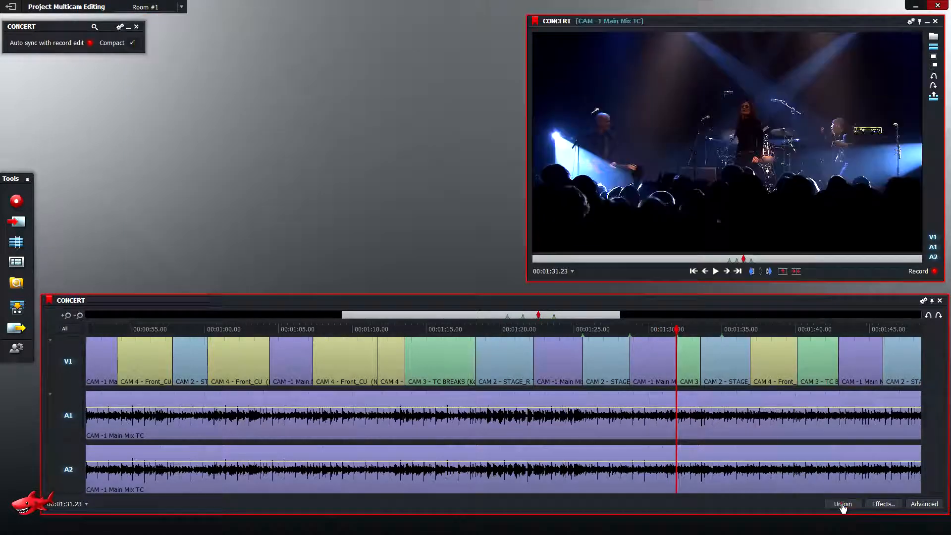
- Roll the V1 cut from CAM 3 - TC BREAKS to CAM 2 - STAGE_R TC forward, nudge it frame by frame to 00:01:34.03, and rejoin it
click(702, 366)
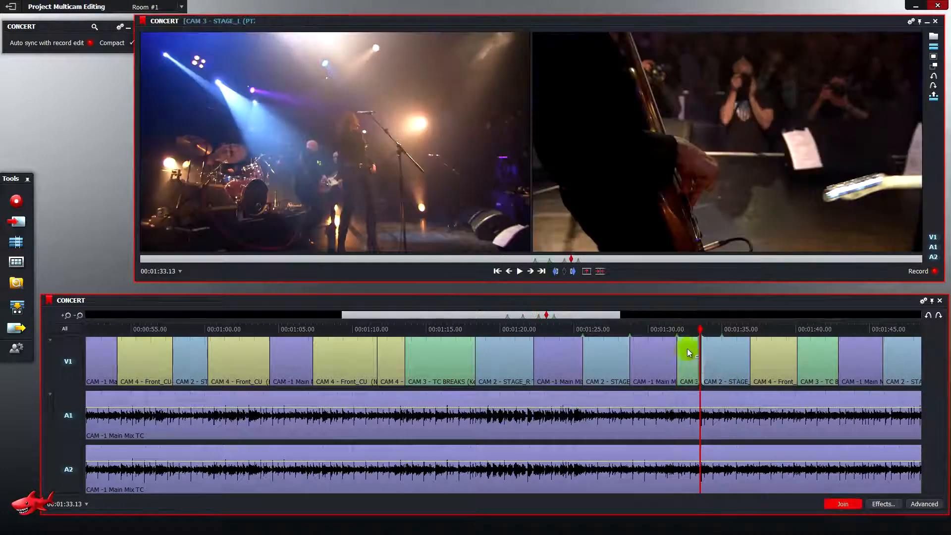
click(542, 272)
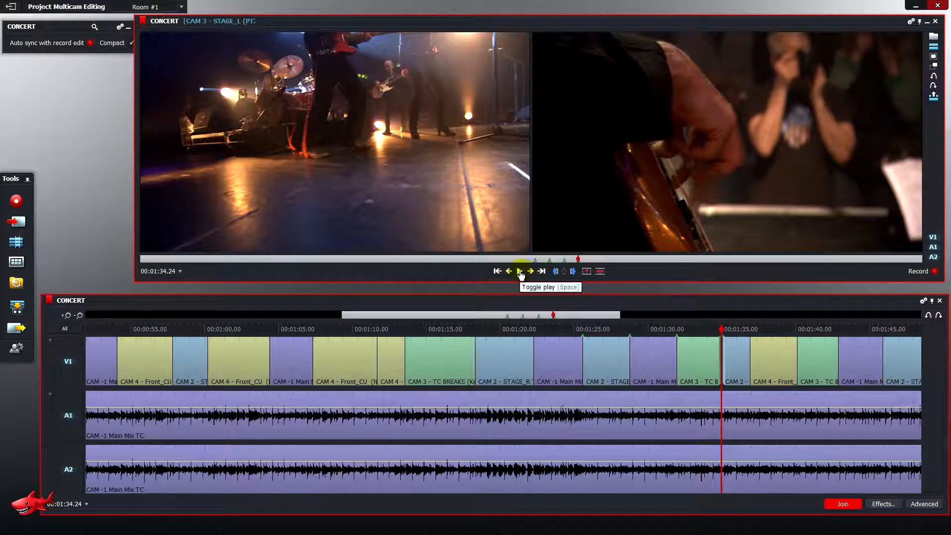
click(520, 272)
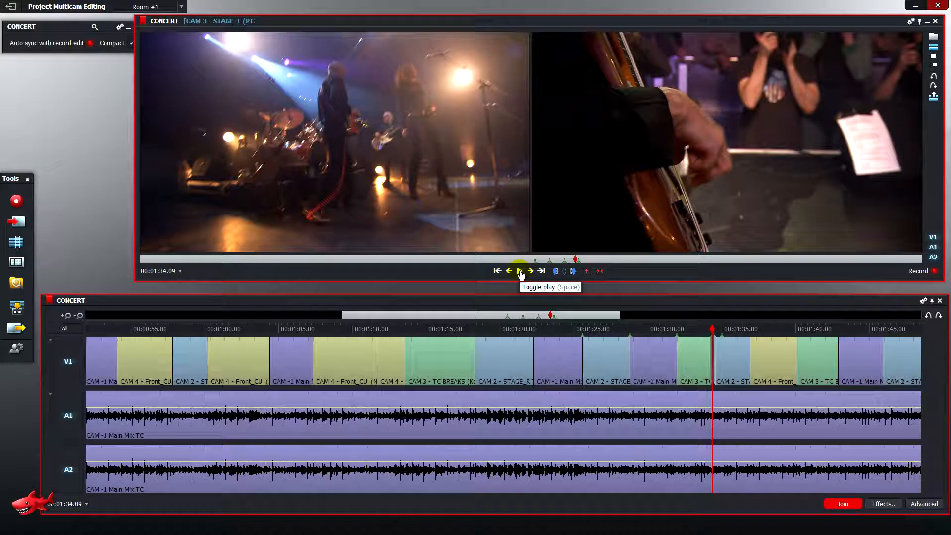
click(512, 273)
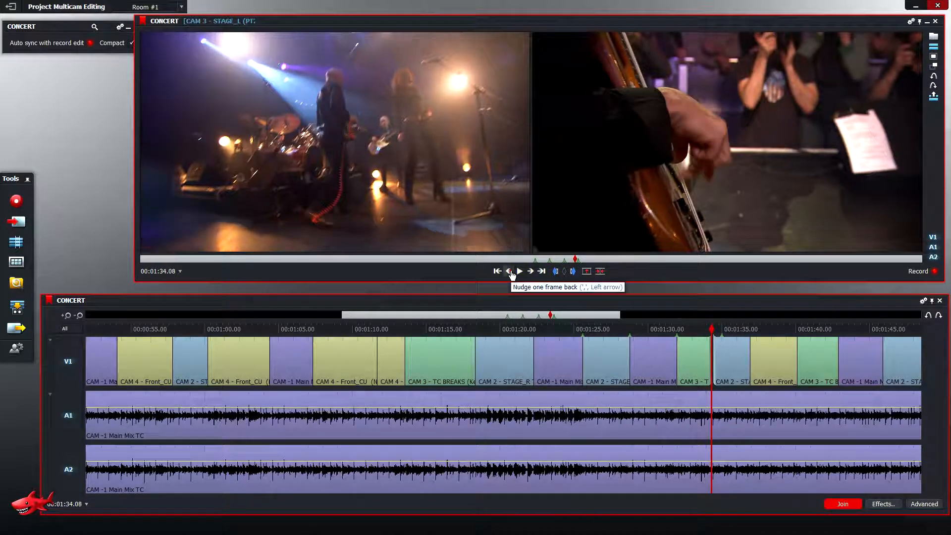
click(511, 273)
click(511, 273)
click(511, 272)
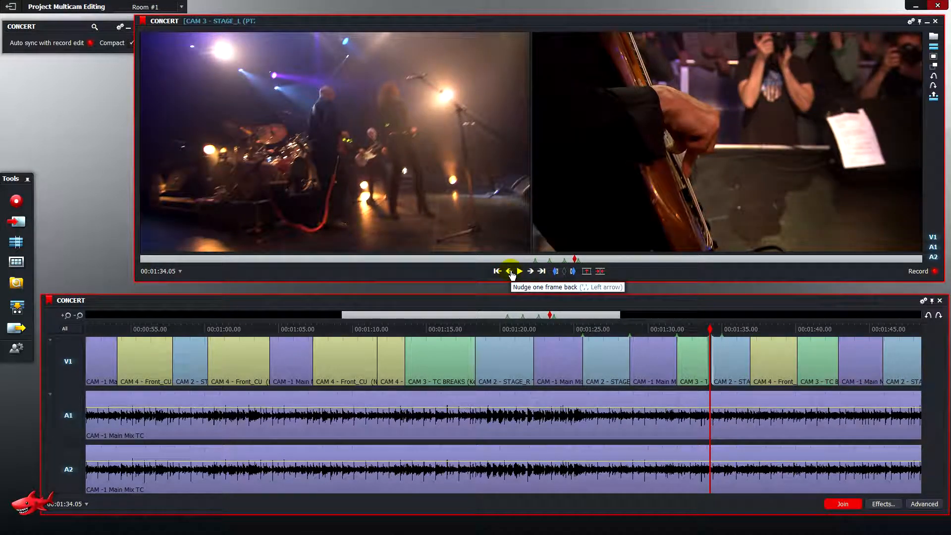
click(511, 273)
click(511, 273)
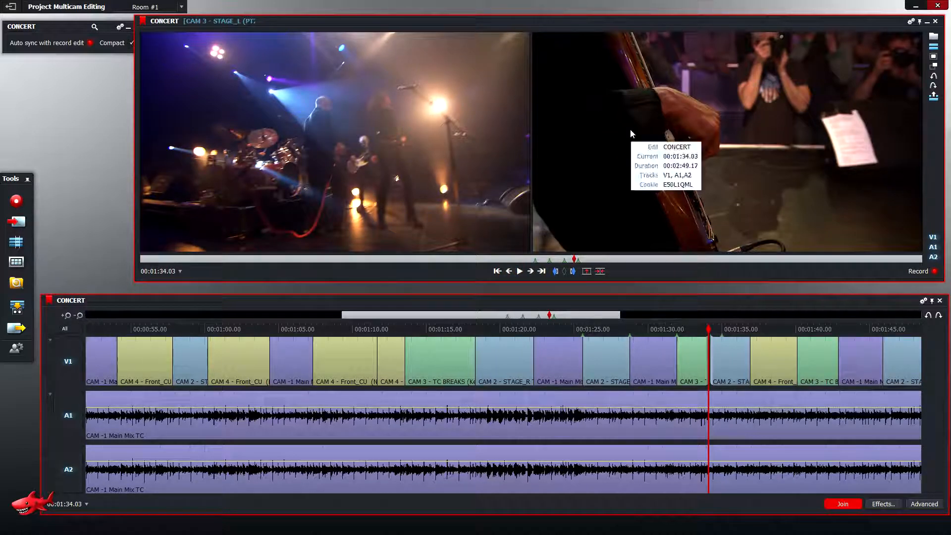
click(844, 504)
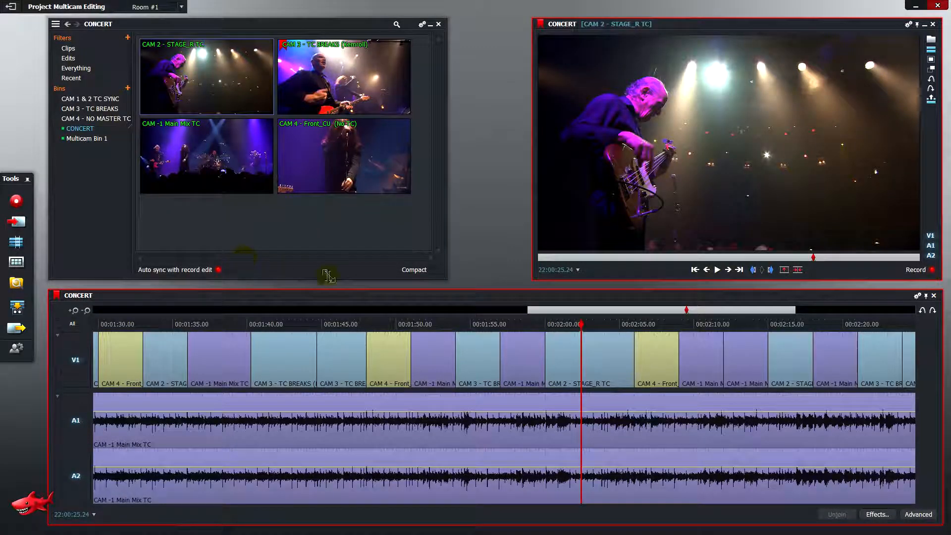
- Scrub the CONCERT edit around 00:02:00 and the CAM -1 Main Mix TC tile to examine how edit and cameras follow each other
click(565, 325)
drag(565, 325, 533, 324)
mouse_move(214, 195)
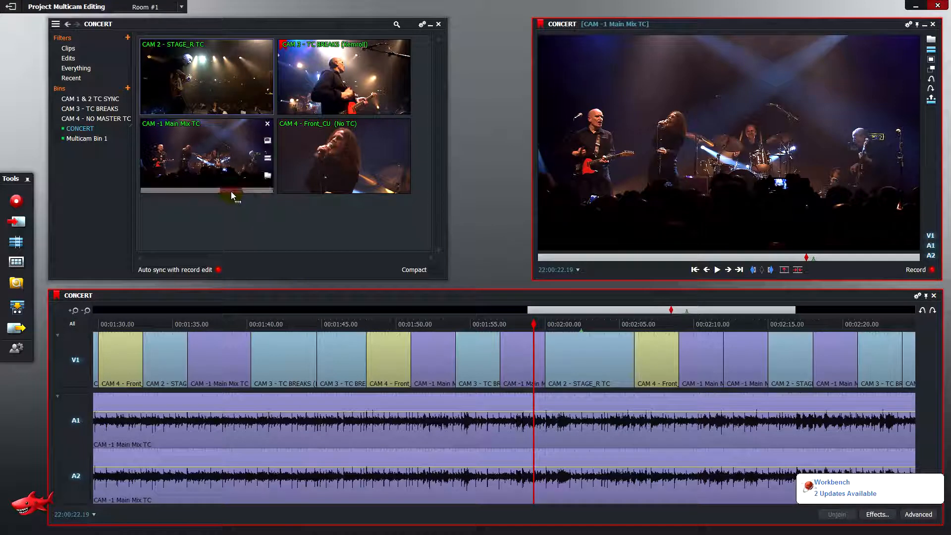
drag(231, 191, 239, 192)
click(574, 325)
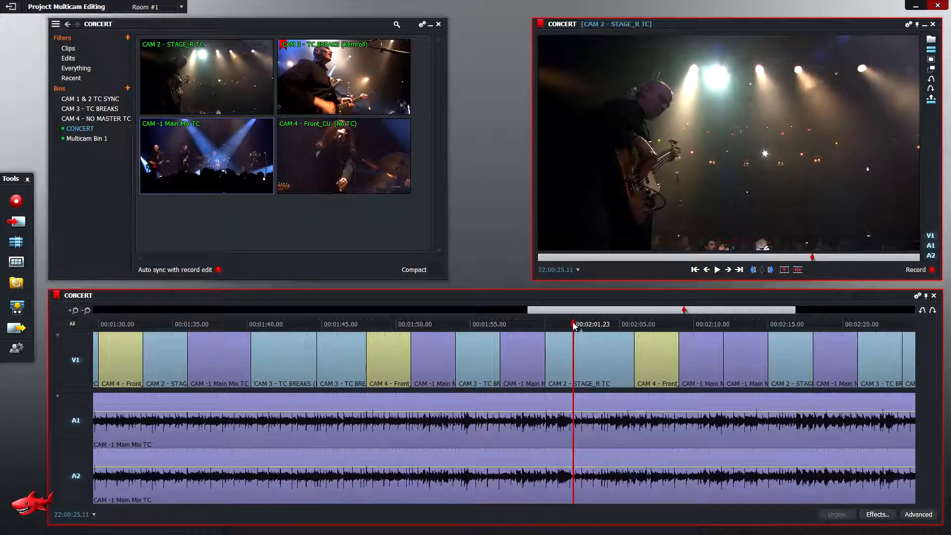
click(574, 326)
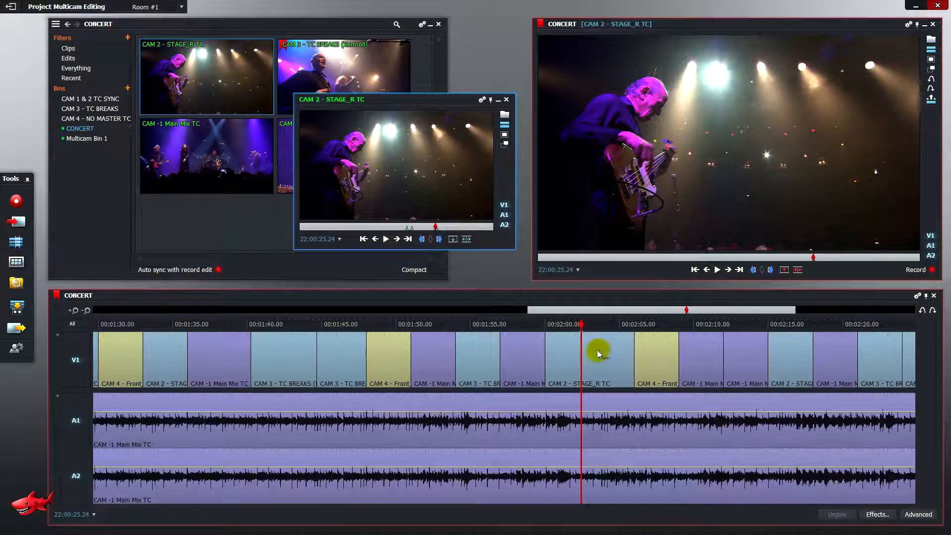
- Locate the close-up hand shot in the CAM 2 - STAGE_R TC clip between about 22:00:00 and 22:00:04 with auto sync active
click(411, 227)
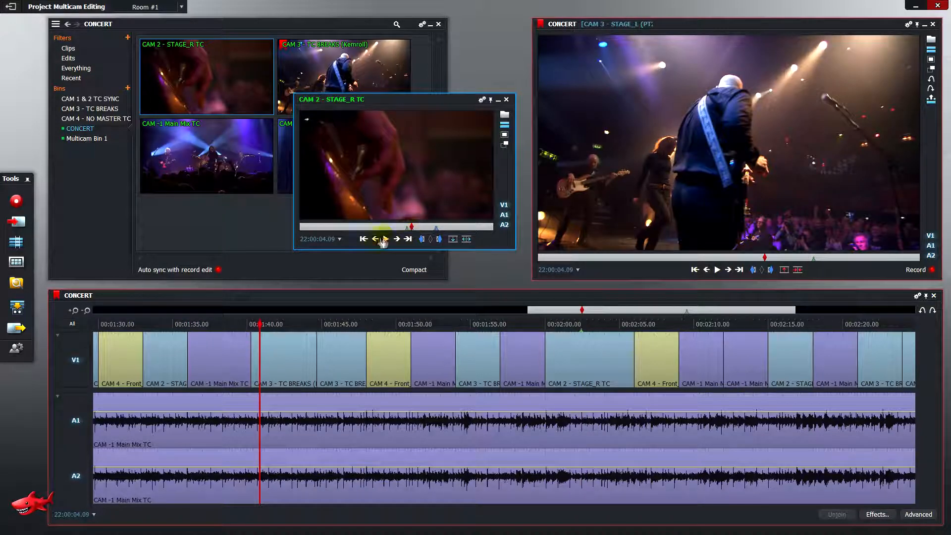
click(365, 239)
click(364, 239)
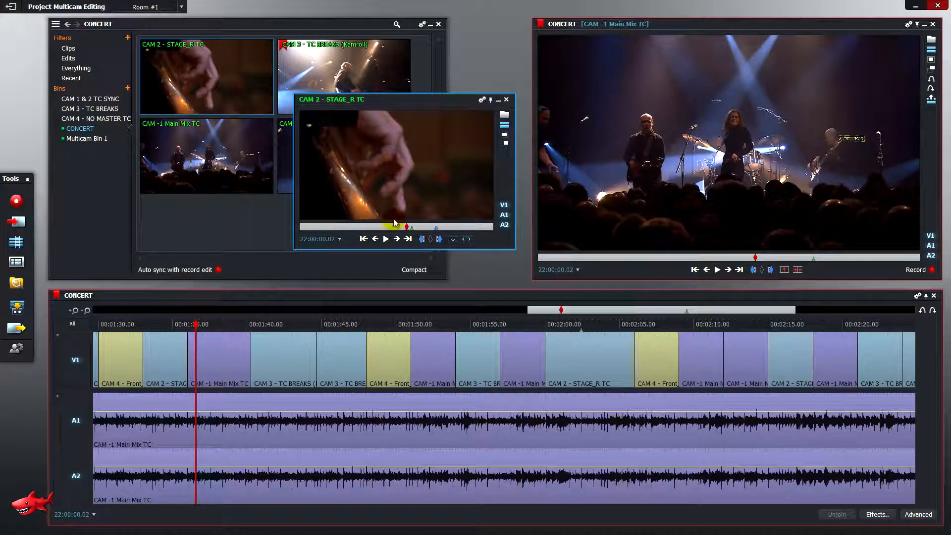
click(409, 227)
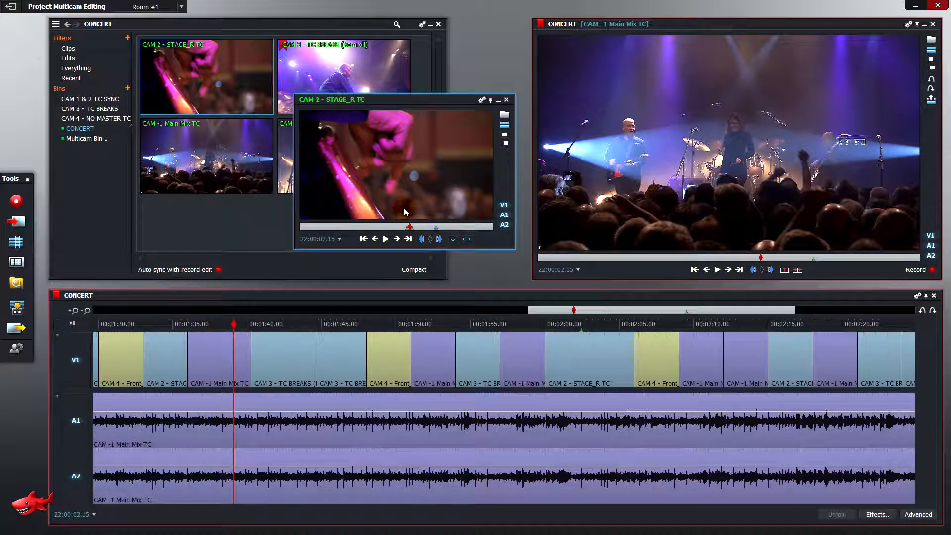
- Switch off auto sync with the record edit and mark CAM 2 - STAGE_R TC from 22:00:00.03, parking it at 22:00:04.07
click(233, 347)
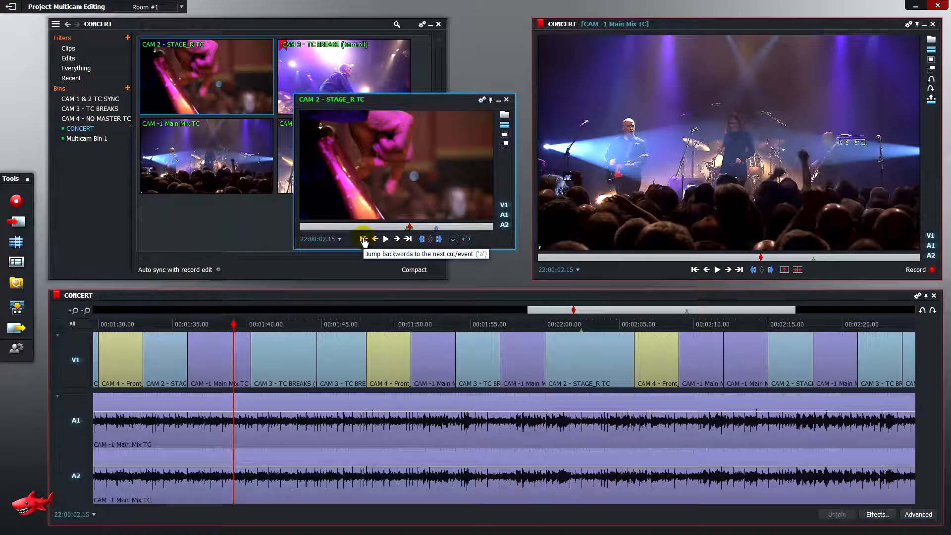
click(364, 239)
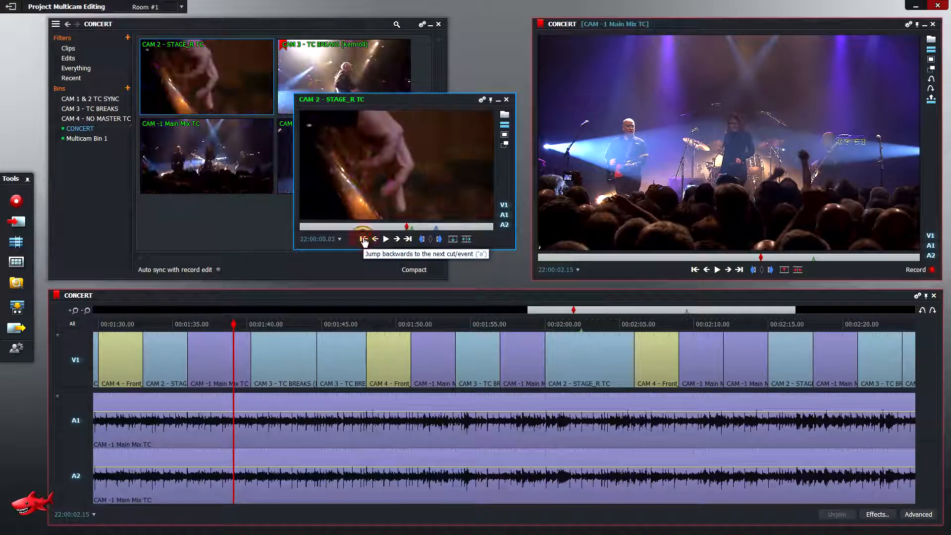
click(409, 239)
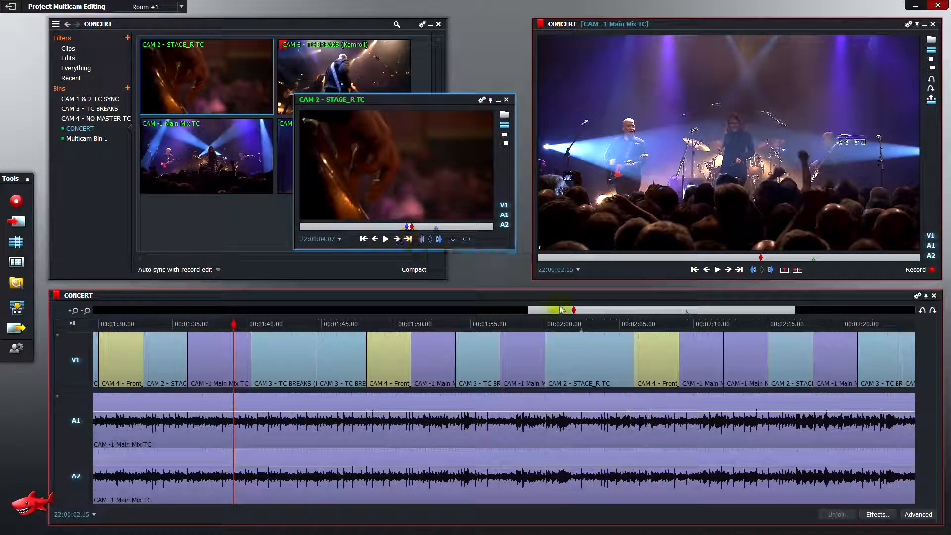
- Park the CONCERT edit at 22:00:25.24 and replace the marked CAM 2 - STAGE_R TC section into V1 only, with A1 and A2 disabled
click(579, 324)
click(580, 323)
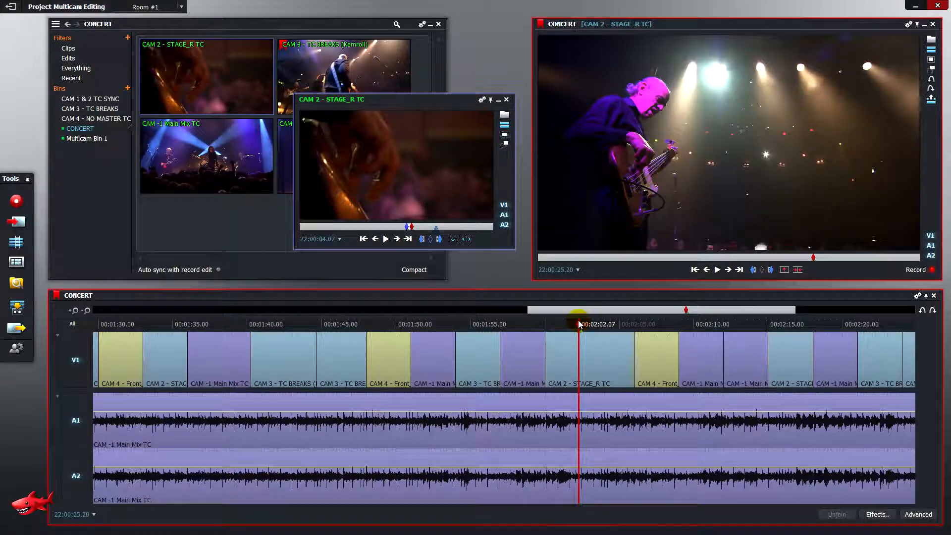
key(space)
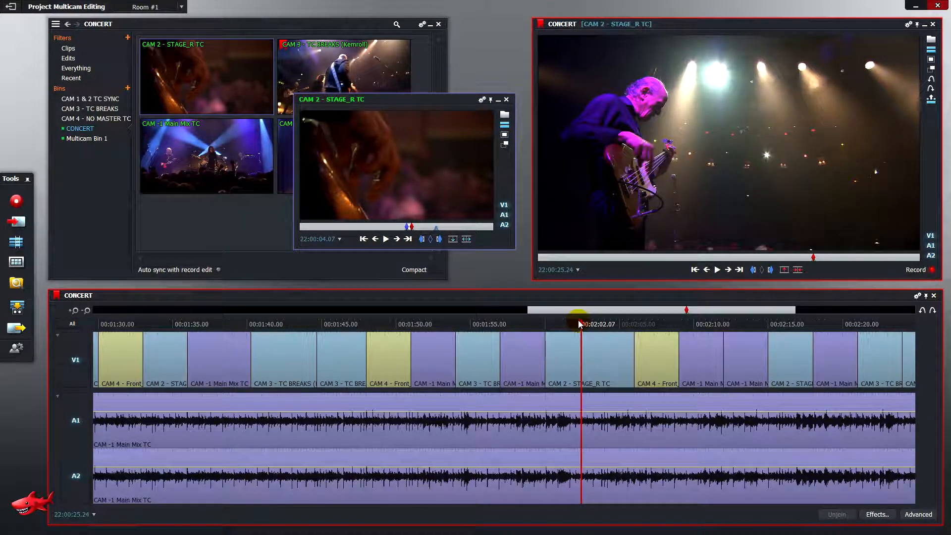
click(83, 429)
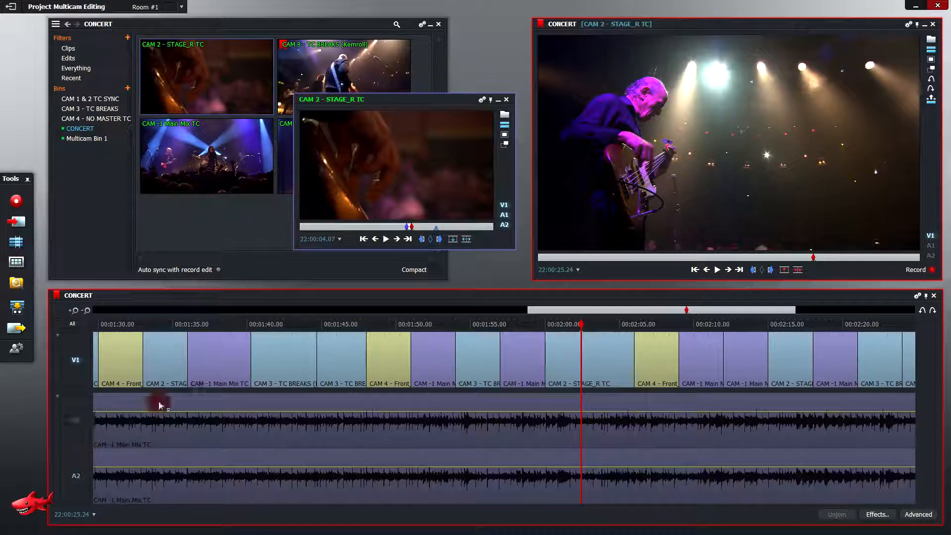
click(453, 241)
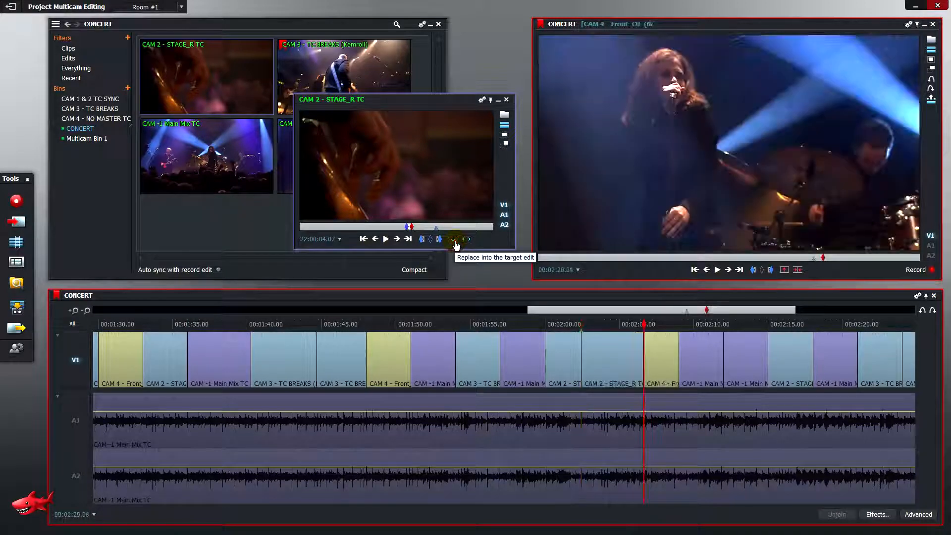
- Re-enable auto sync with the record edit and scrub back through the replaced V1 shot to check it
click(219, 271)
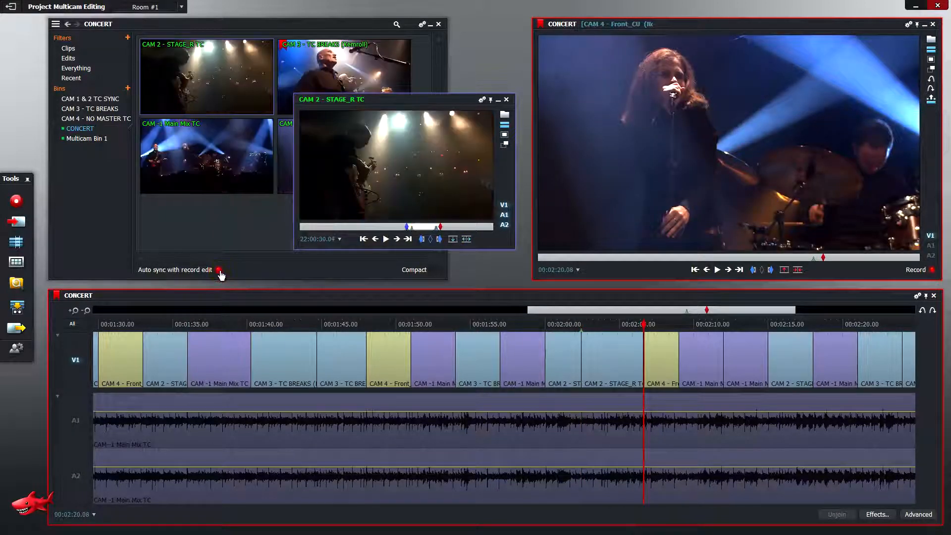
click(612, 325)
drag(613, 327, 562, 331)
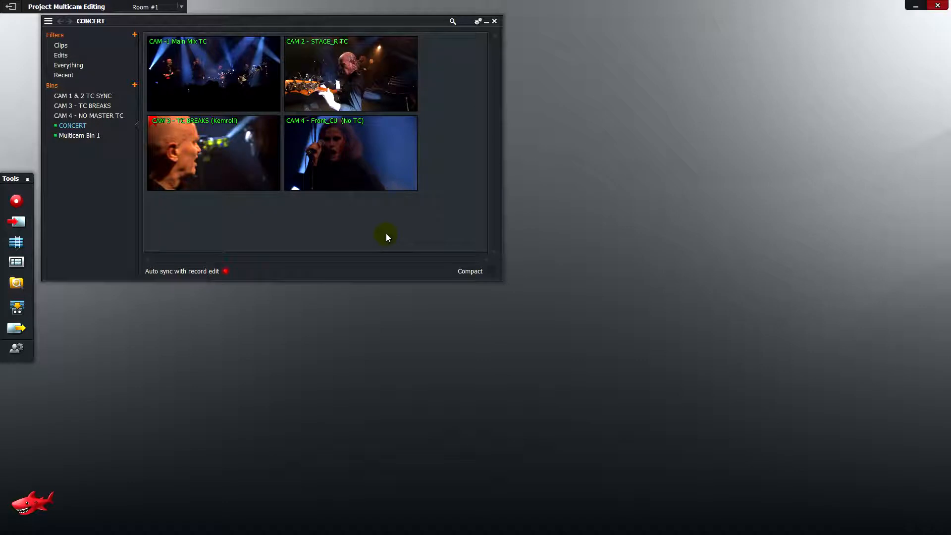
- Create an edit from the synced CONCERT clips using video from all clips, audio from CAM -1 Main Mix TC and a 75-frame cut interval
right_click(386, 234)
mouse_move(528, 373)
click(599, 435)
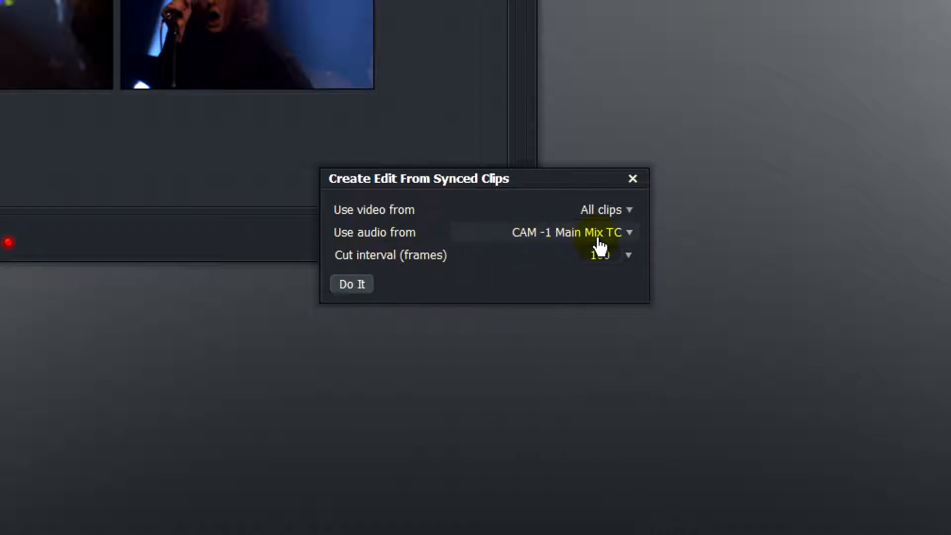
click(628, 258)
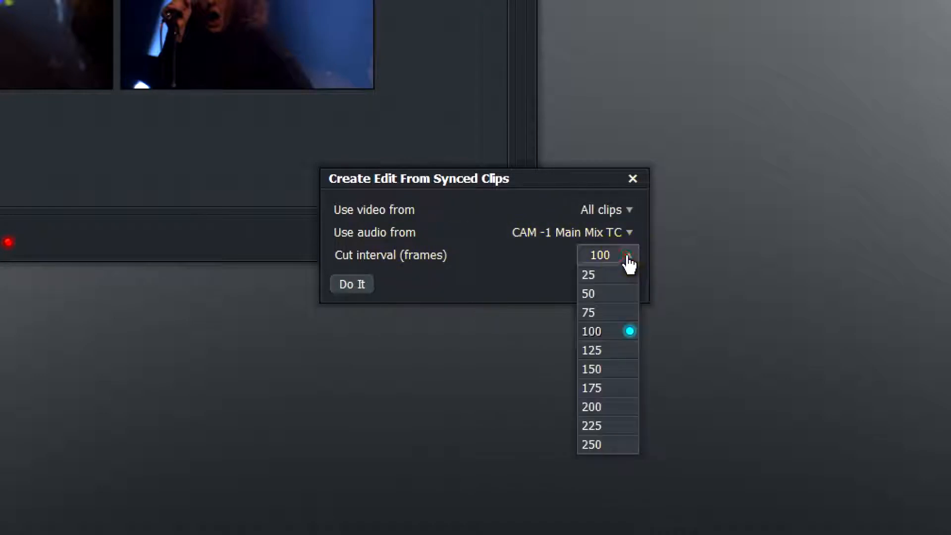
click(619, 312)
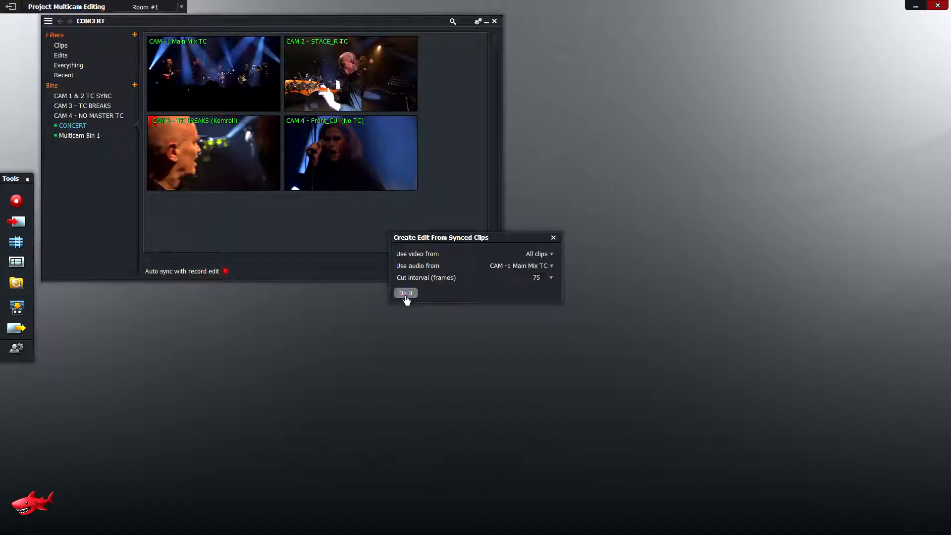
click(351, 283)
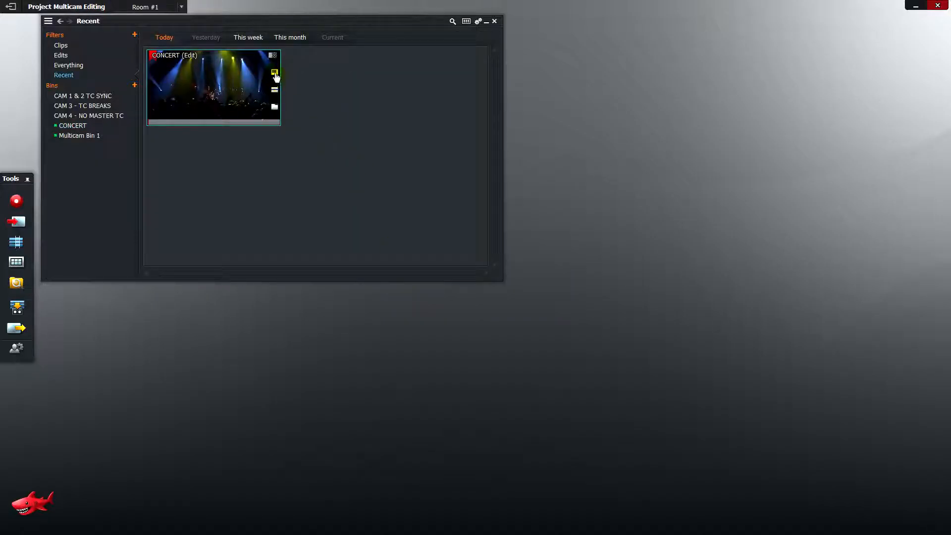
- Open the new CONCERT (Edit) in the viewer and play it from the start
click(275, 74)
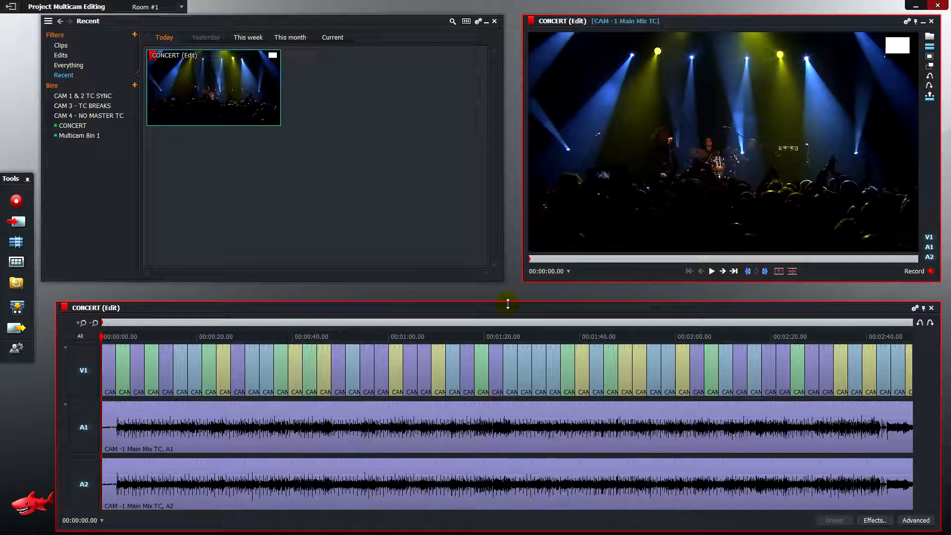
key(space)
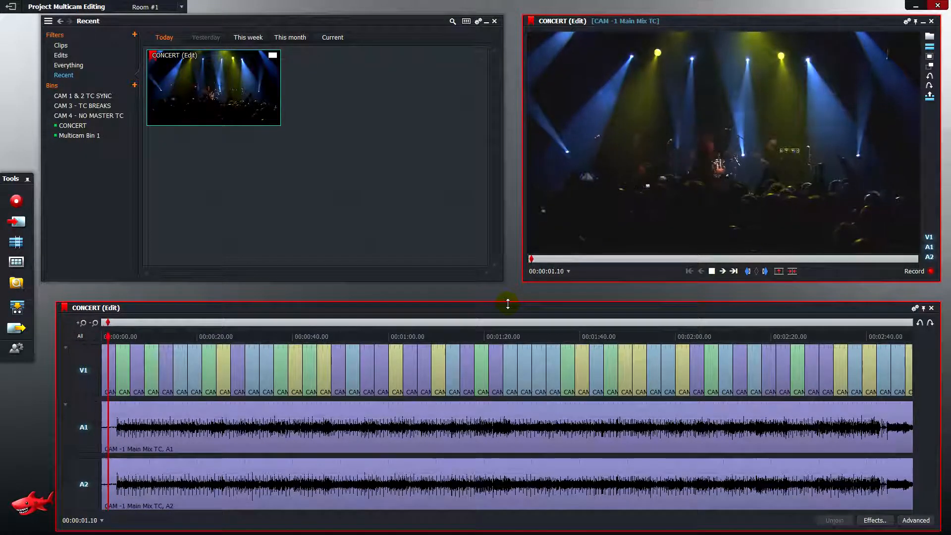